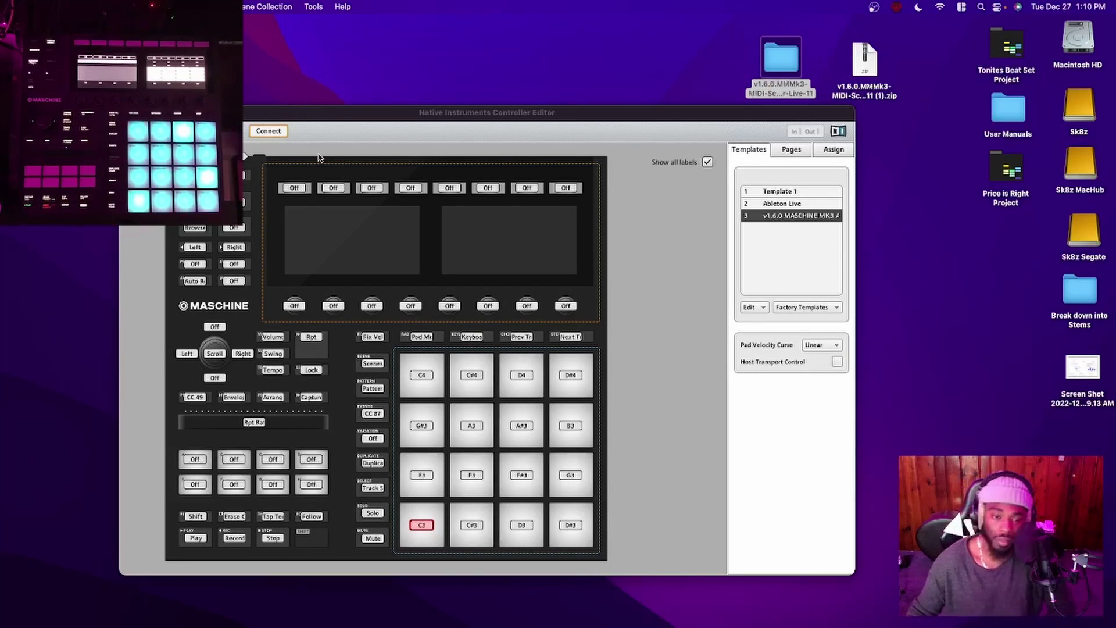
Step: Switch to the web browser and review the Gumroad product page for the MASCHINE MK3 Ableton Live 11 MIDI Remote Script
mouse_move(775, 623)
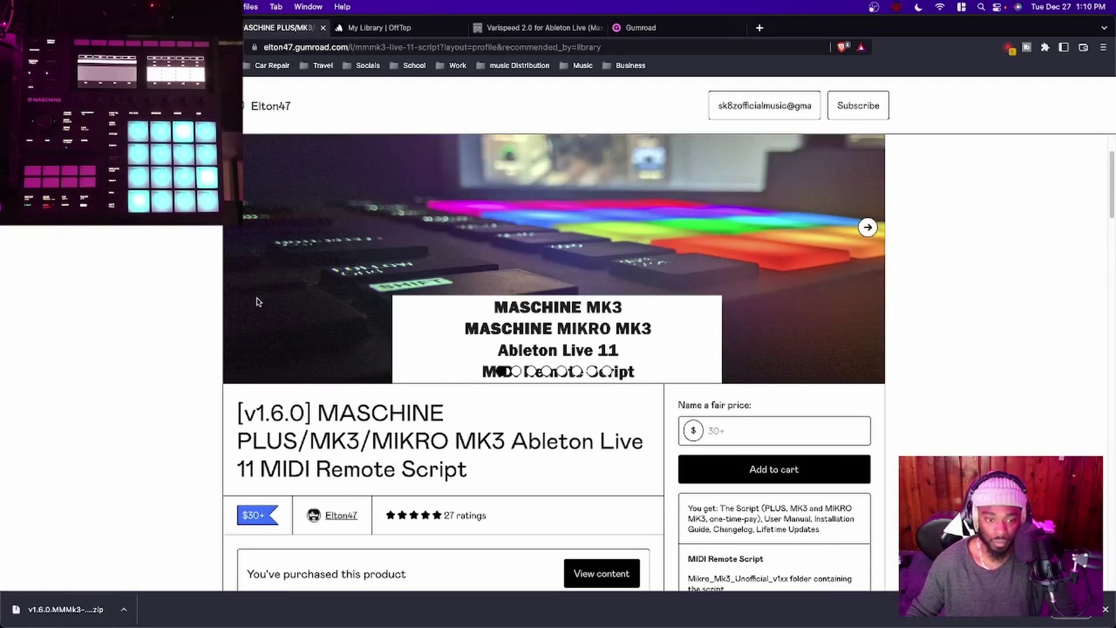
scroll(571, 285, "down", 3)
scroll(571, 286, "up", 5)
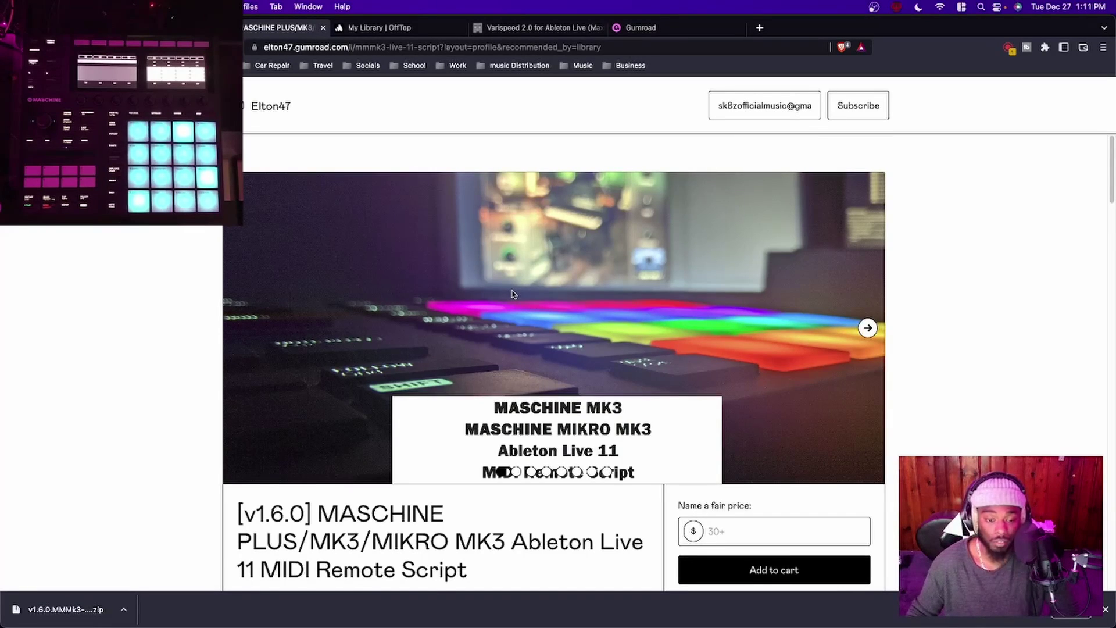
scroll(513, 294, "down", 2)
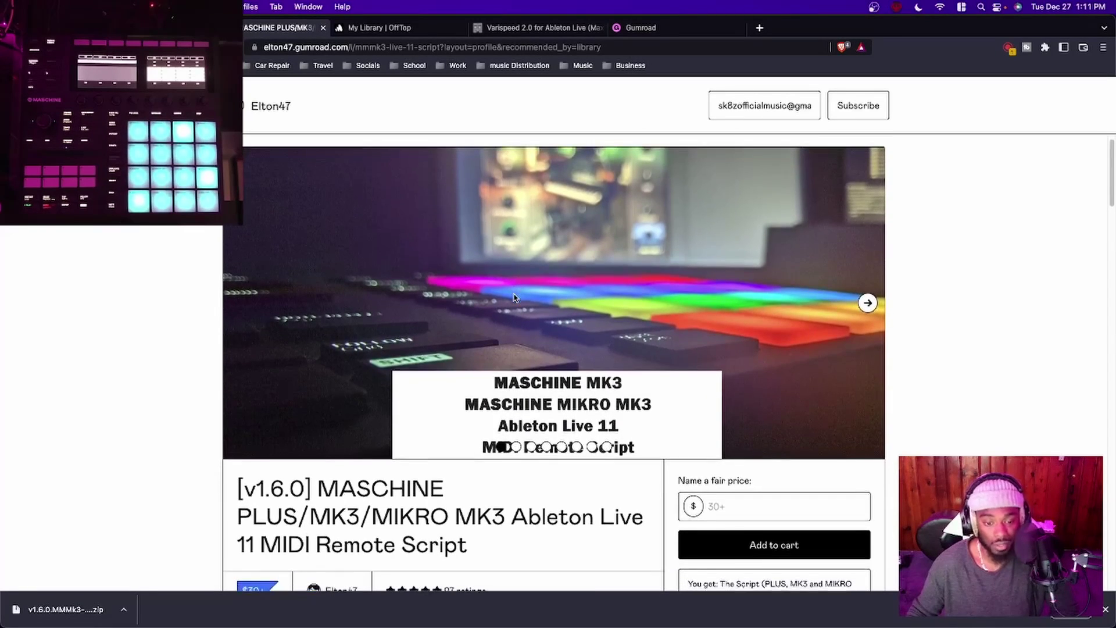
scroll(513, 298, "down", 4)
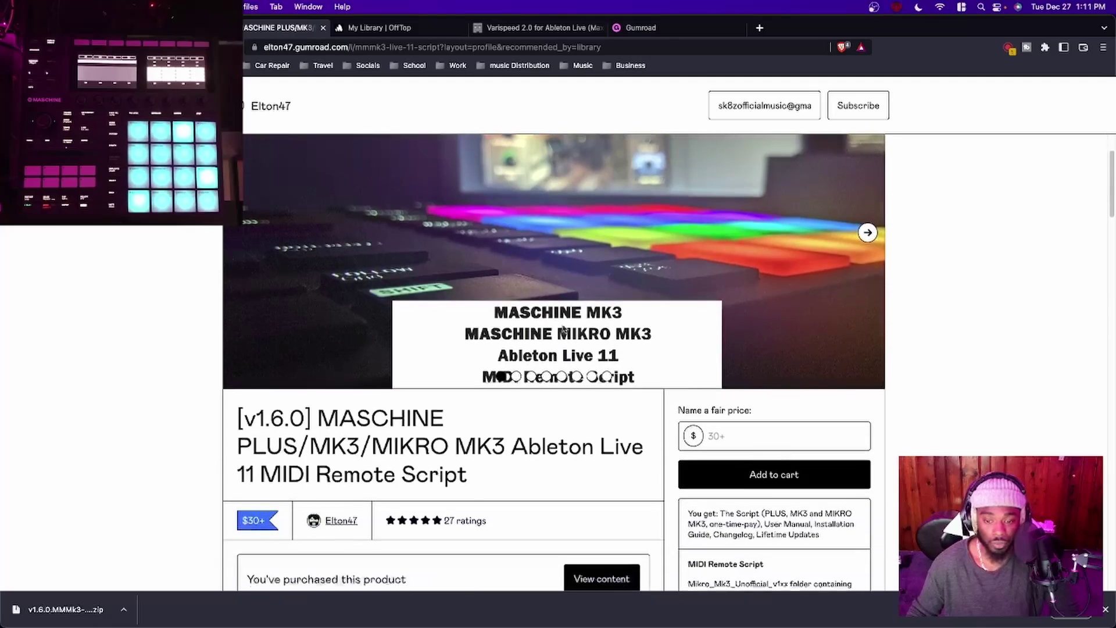
scroll(775, 425, "down", 5)
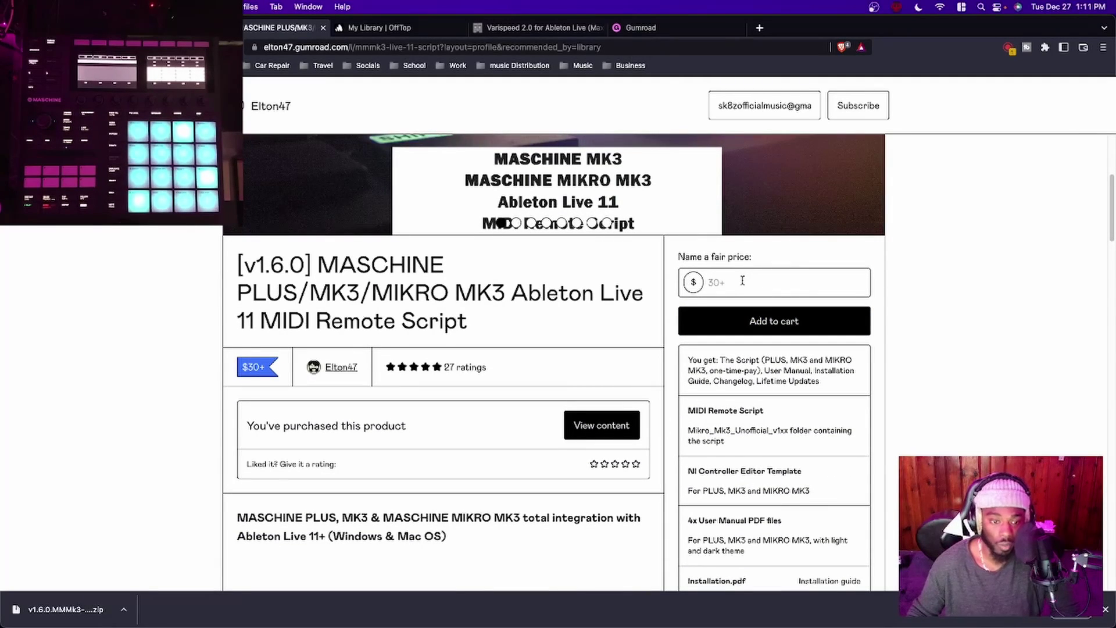
scroll(544, 196, "up", 9)
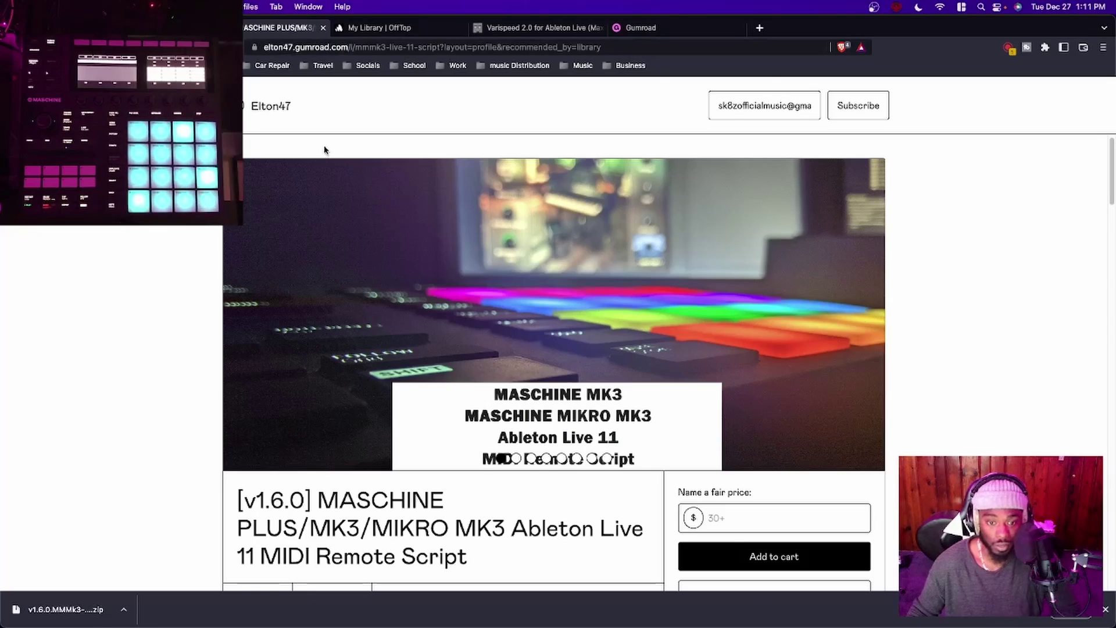
Step: Open the purchased script's content page, look through the available downloads and updates, and minimise the browser
scroll(405, 215, "down", 3)
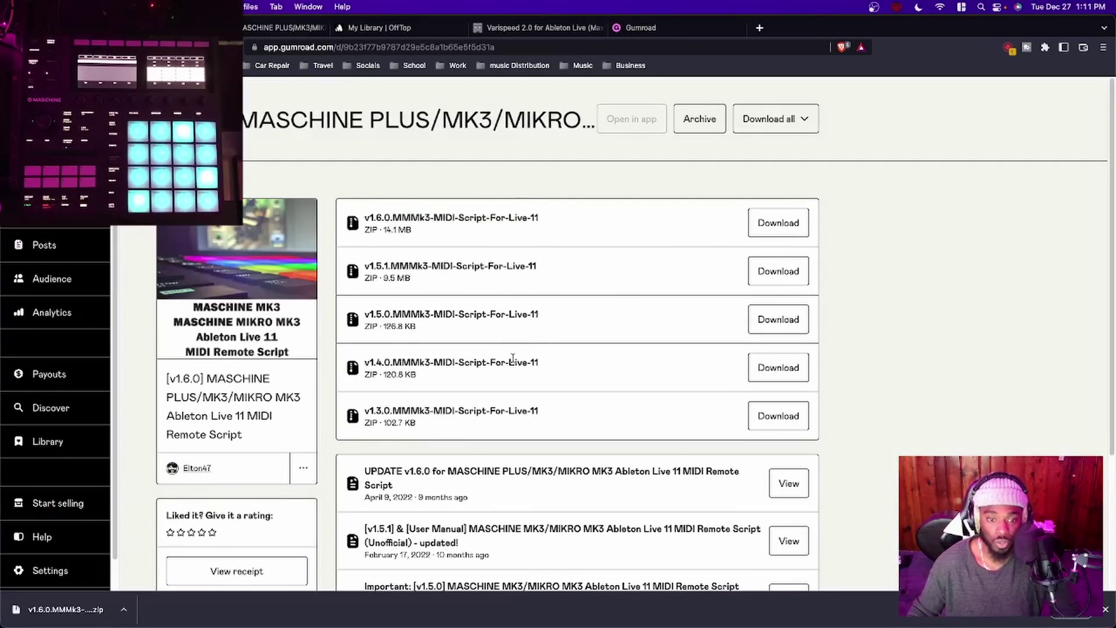
scroll(512, 360, "down", 3)
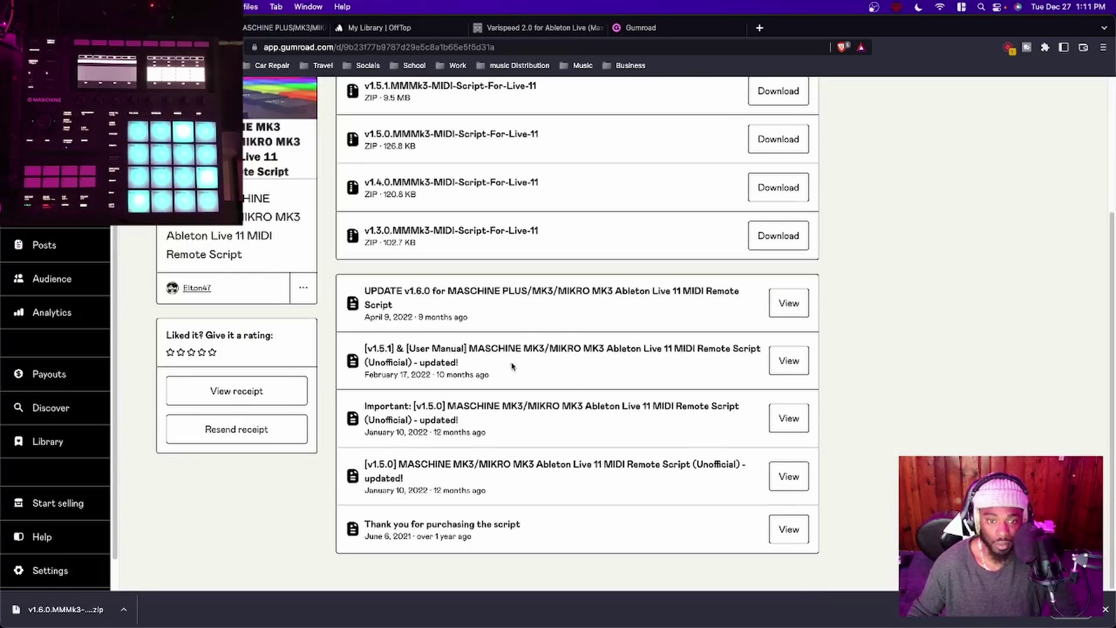
scroll(514, 337, "up", 3)
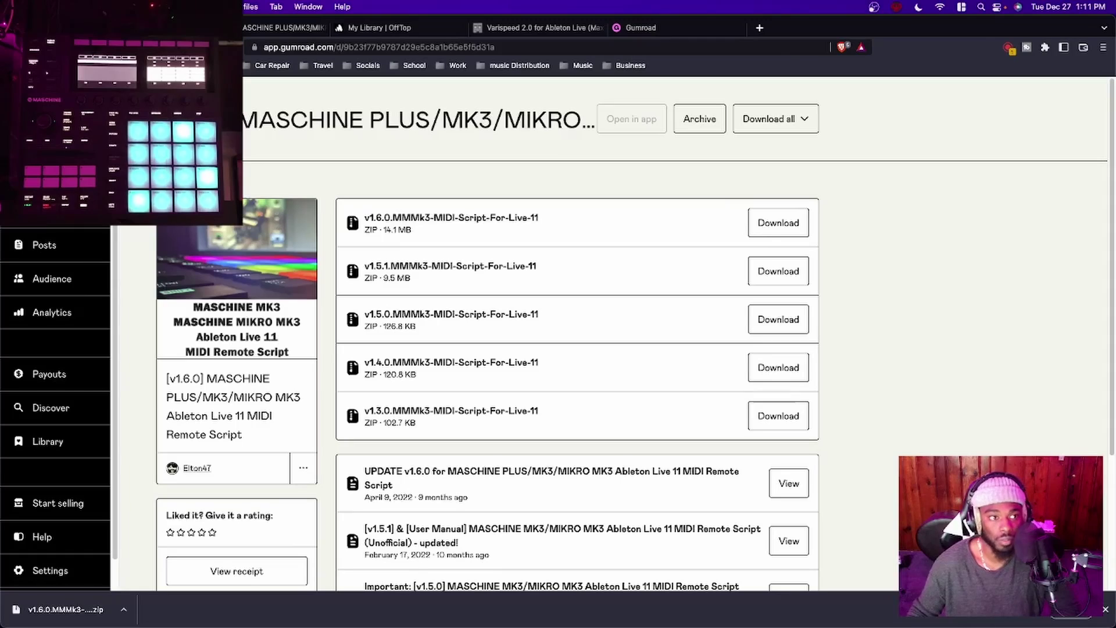
key("super+m")
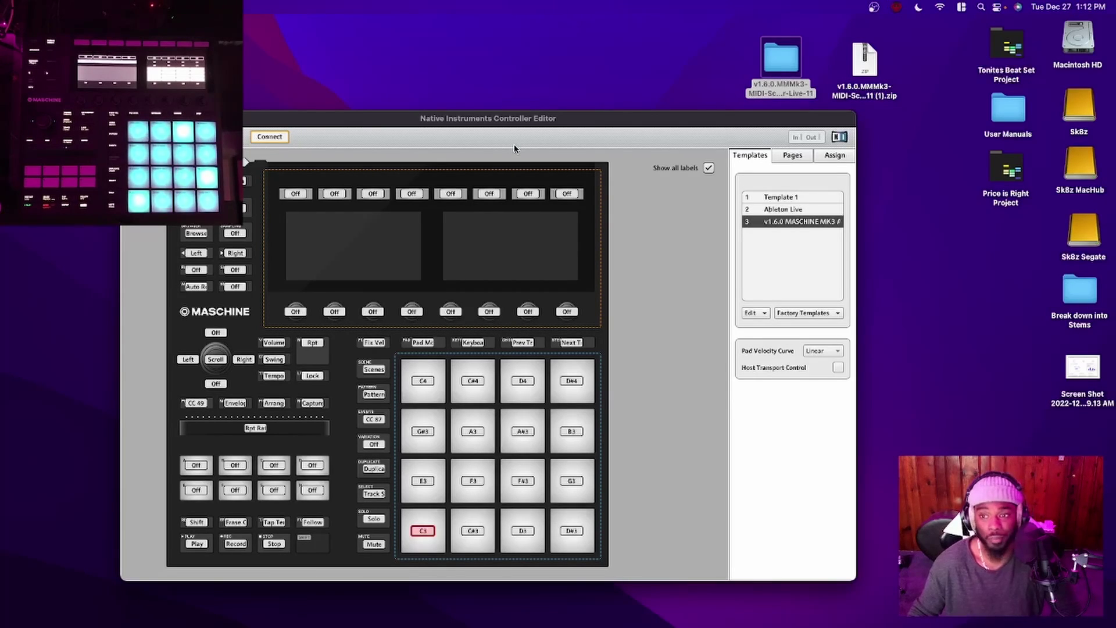
Step: Open the v1.6.0 MIDI script folder on the desktop and go to the MASCHINE MK3 folder inside User Manual
double_click(781, 68)
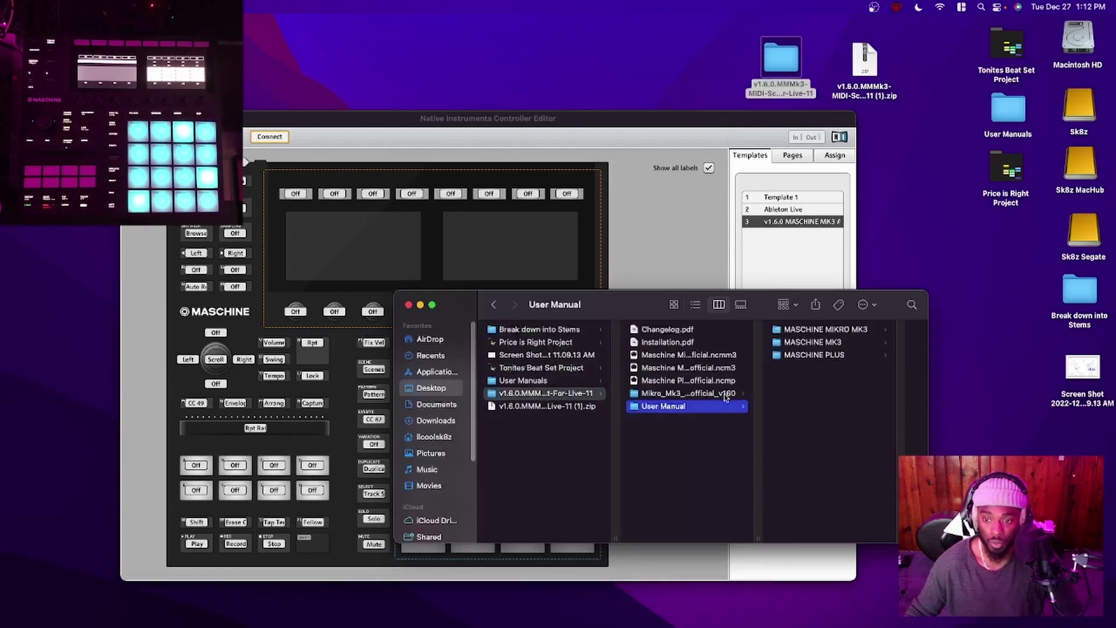
left_click(816, 344)
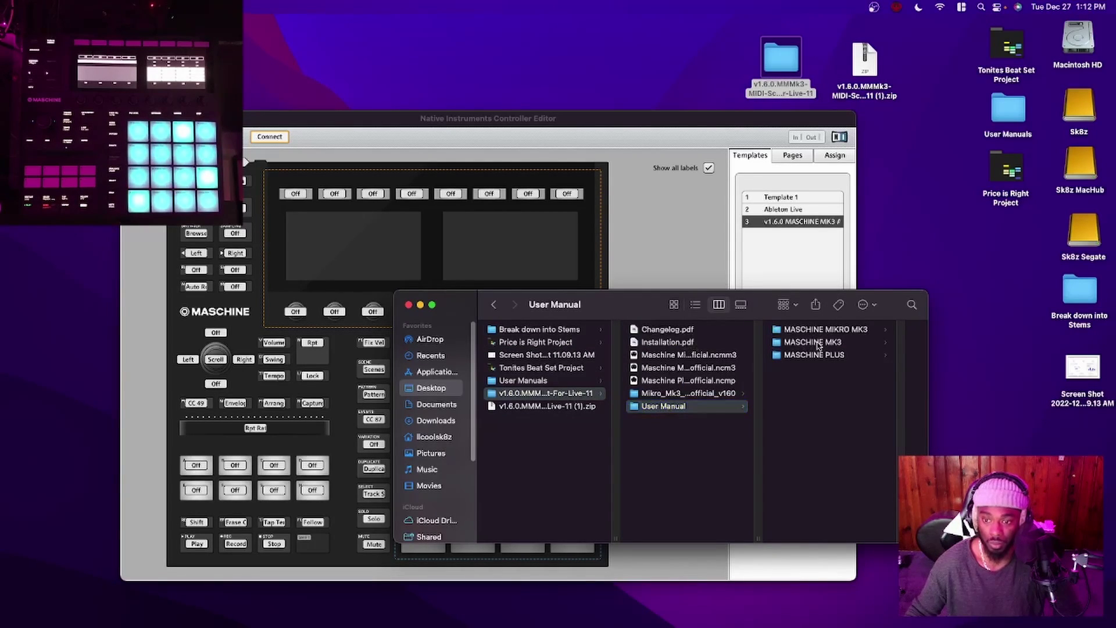
key("Right")
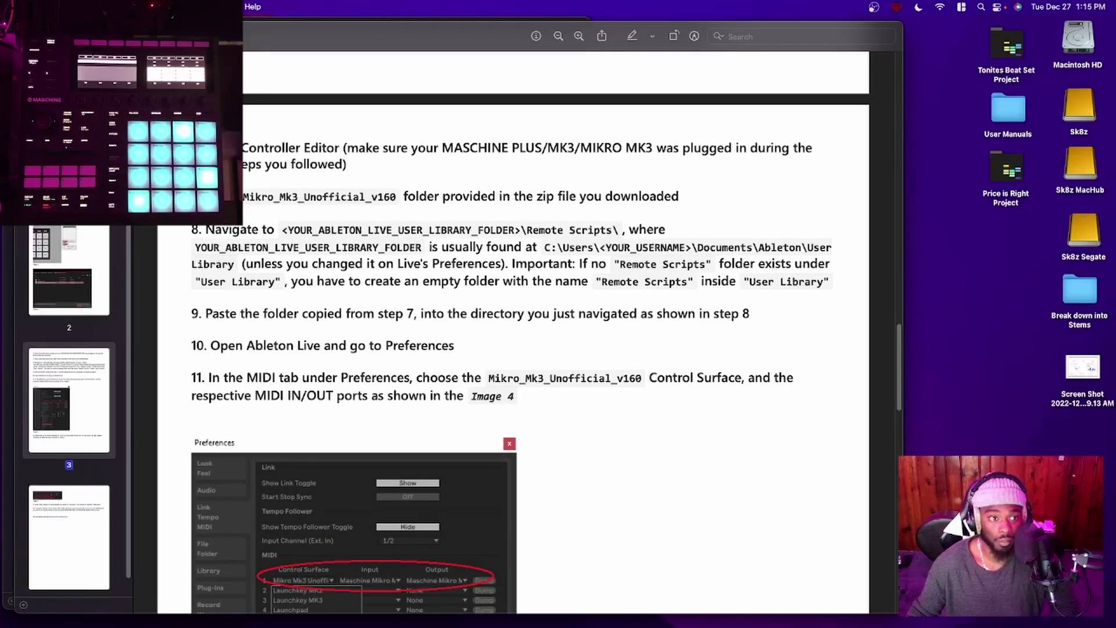
Step: Minimise the installation guide and copy the Mikro_Mk3_Unofficial_v160 folder from the v1.6.0 script folder on the desktop
key("cmd+m")
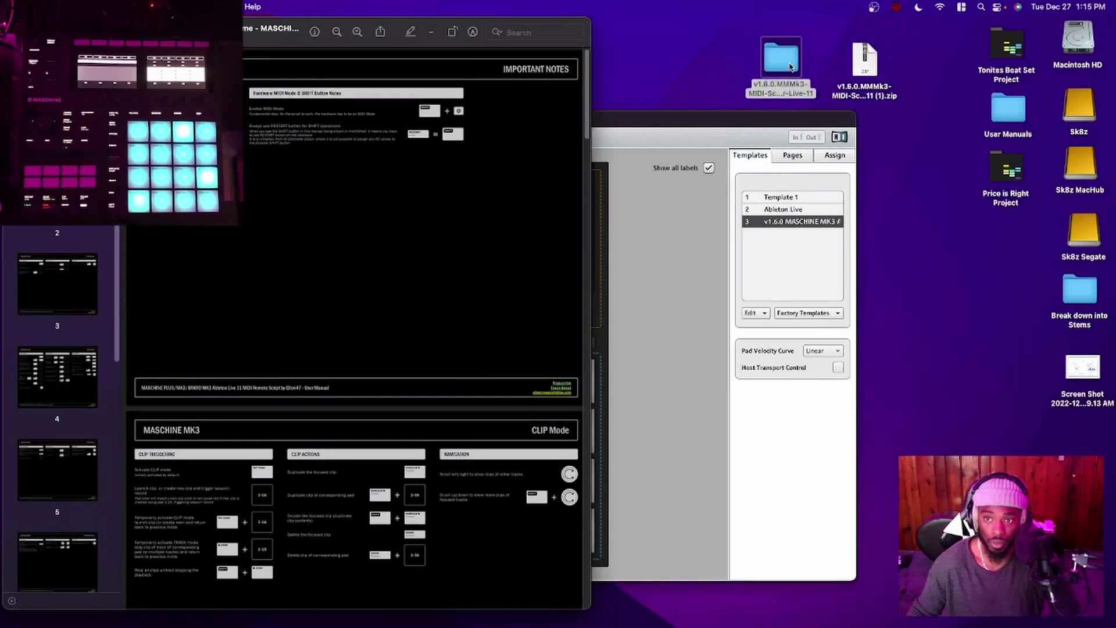
double_click(790, 67)
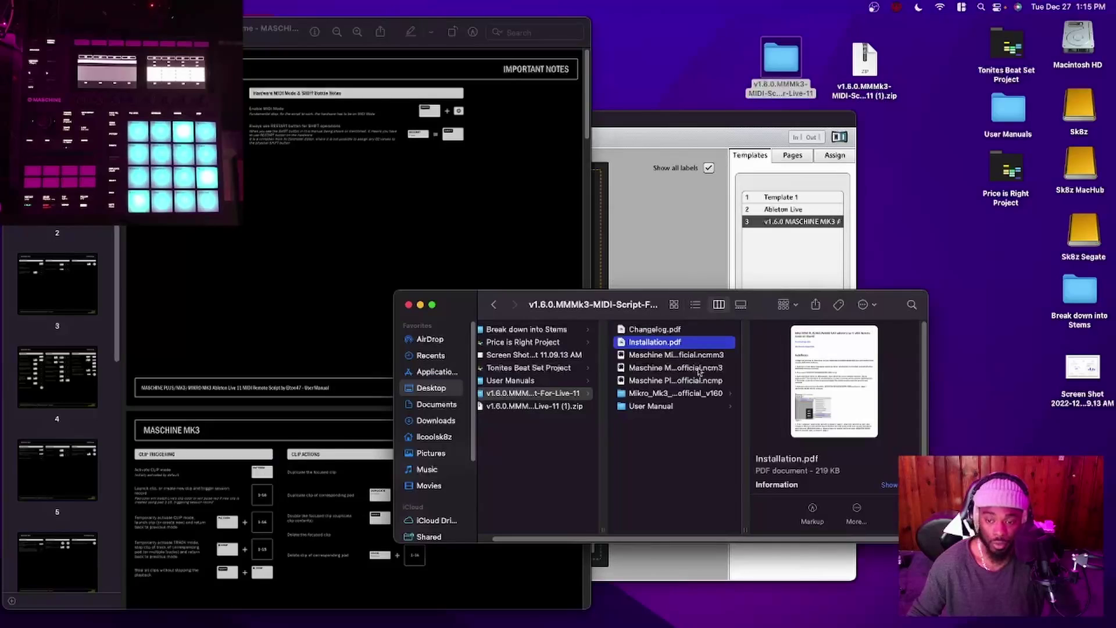
left_click(658, 394)
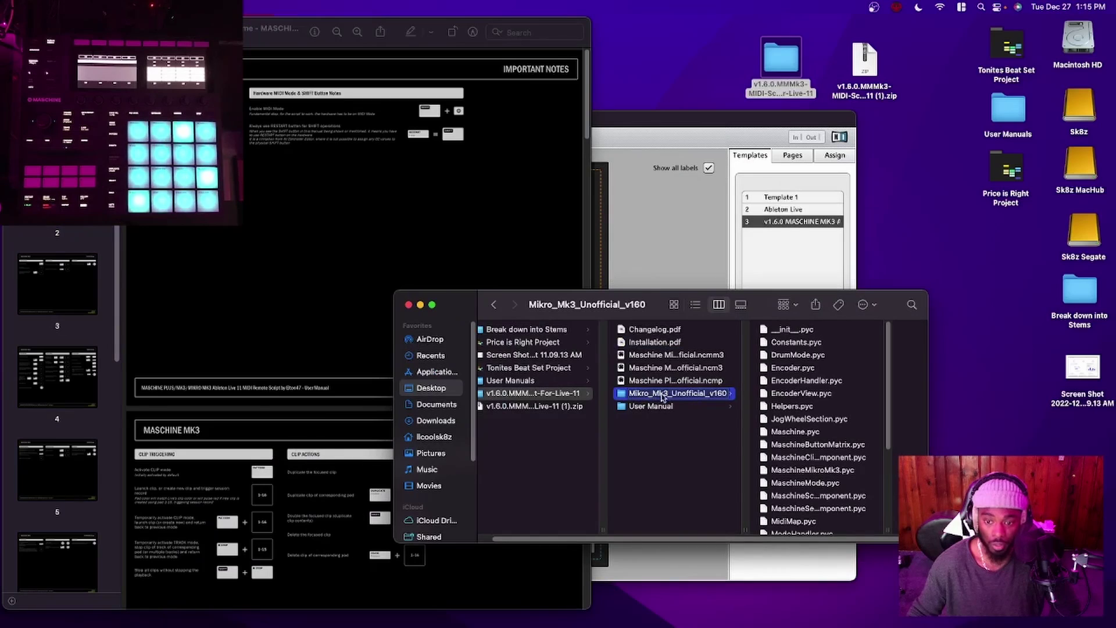
right_click(699, 396)
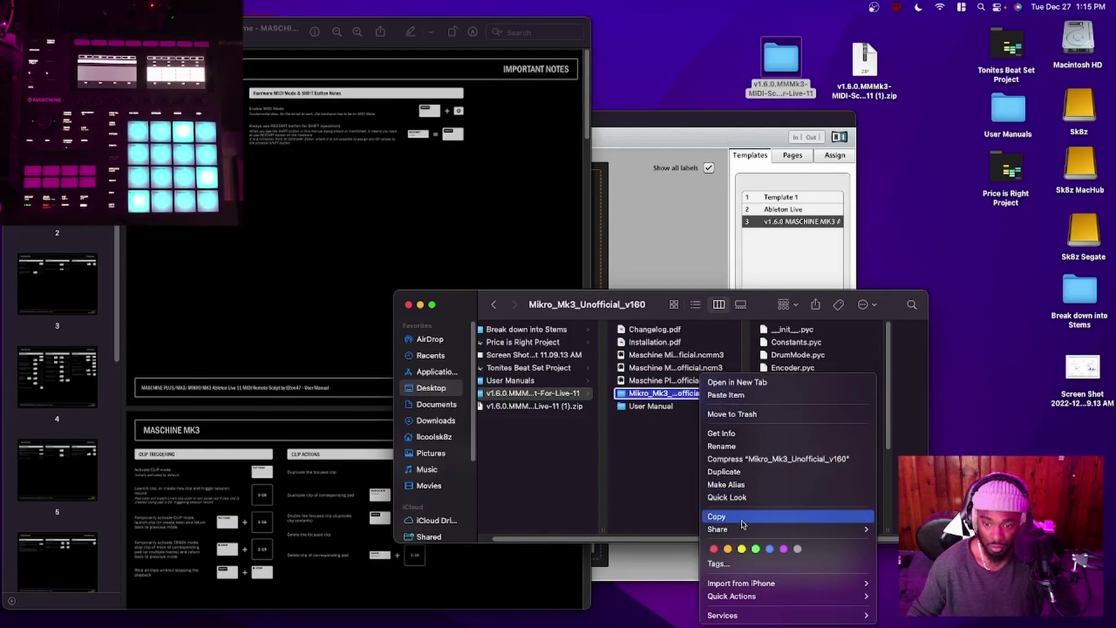
left_click(716, 516)
left_click(659, 448)
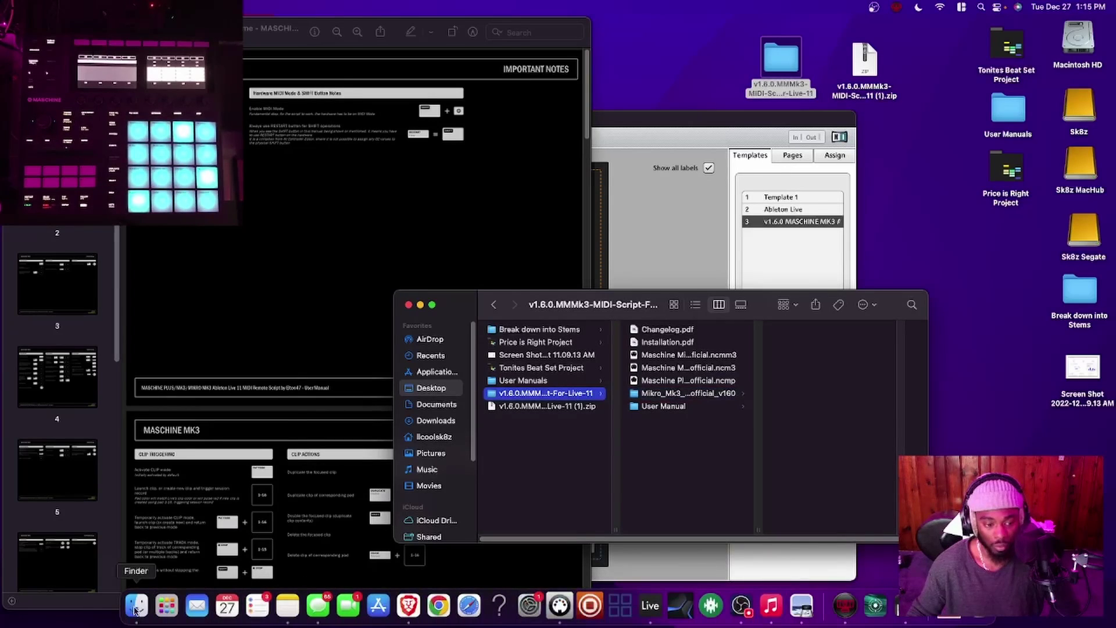
Step: In a new Finder window, show Ableton Live 11 Suite's package contents and open MIDI Remote Scripts inside Contents and App-Resources
right_click(135, 608)
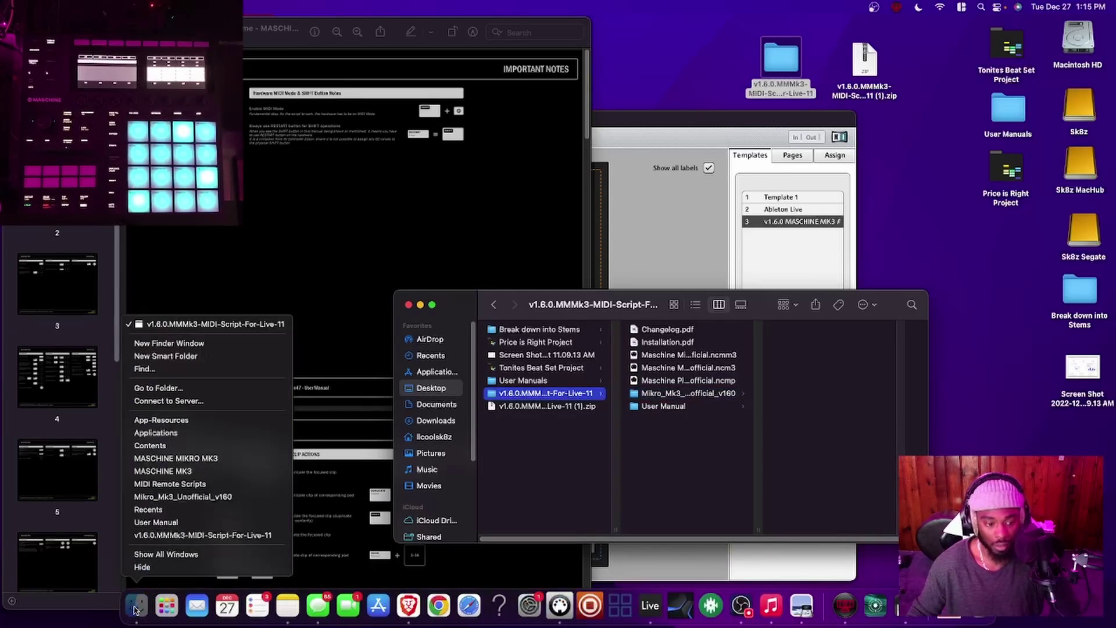
left_click(168, 345)
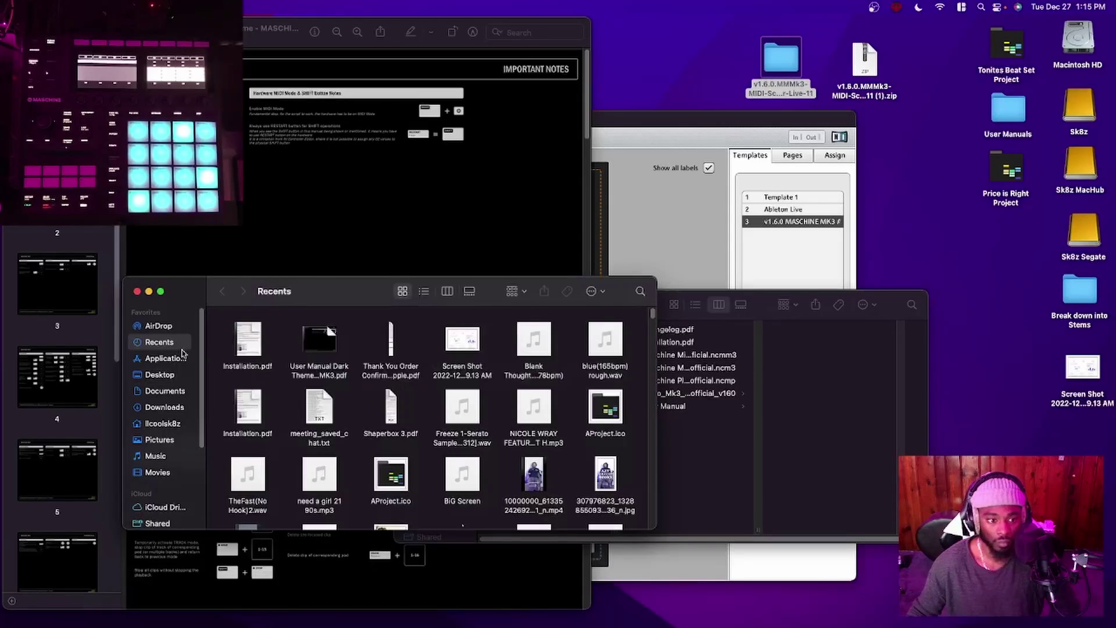
left_click(165, 359)
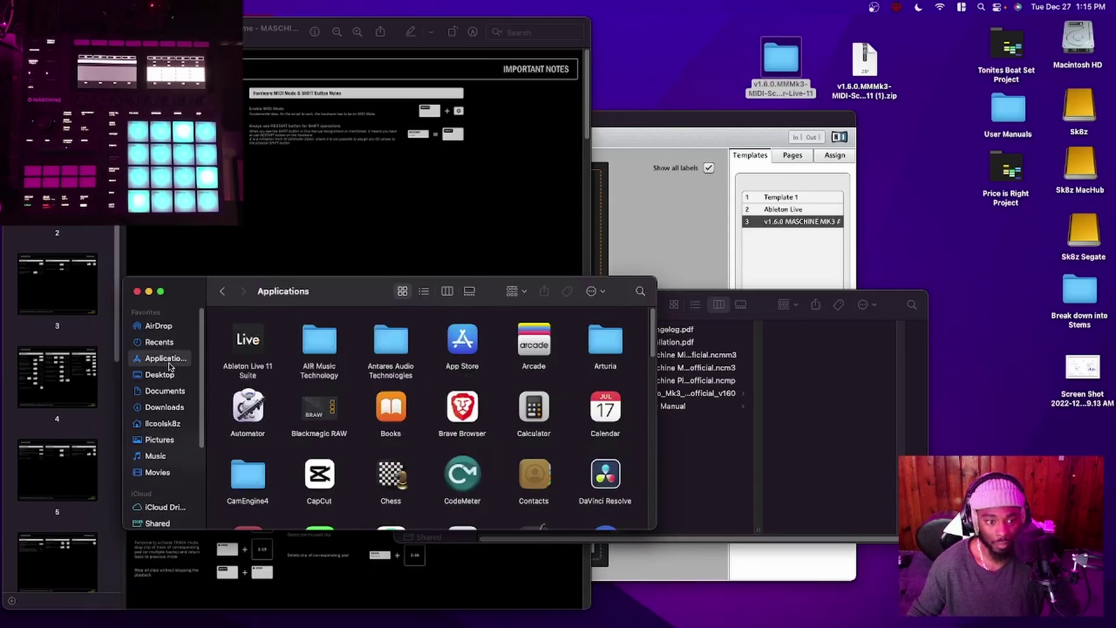
right_click(251, 343)
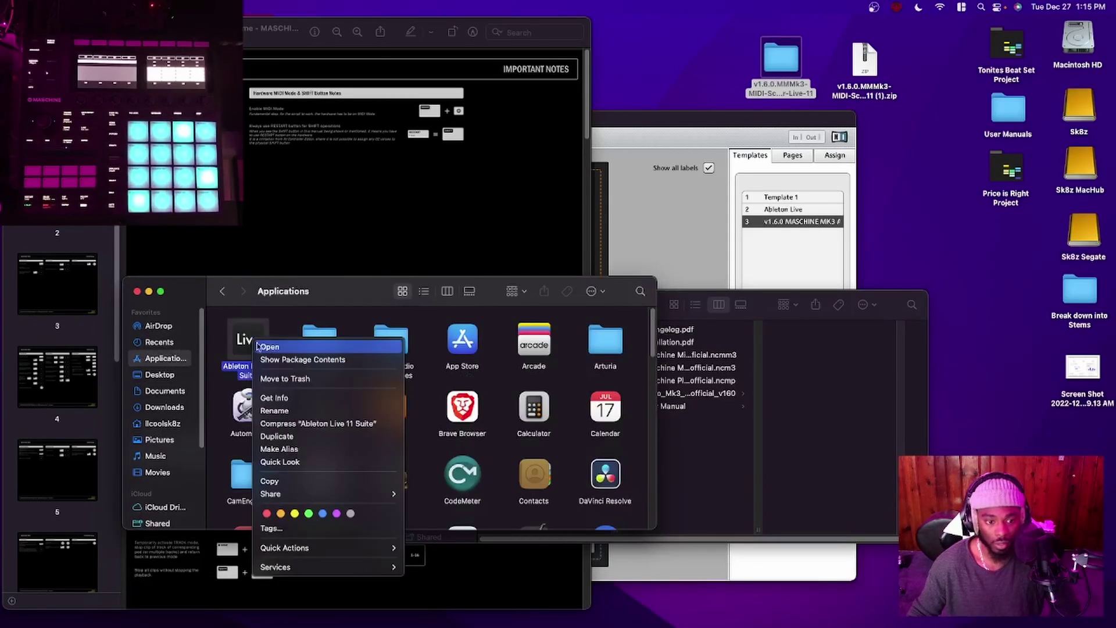
left_click(293, 360)
double_click(238, 343)
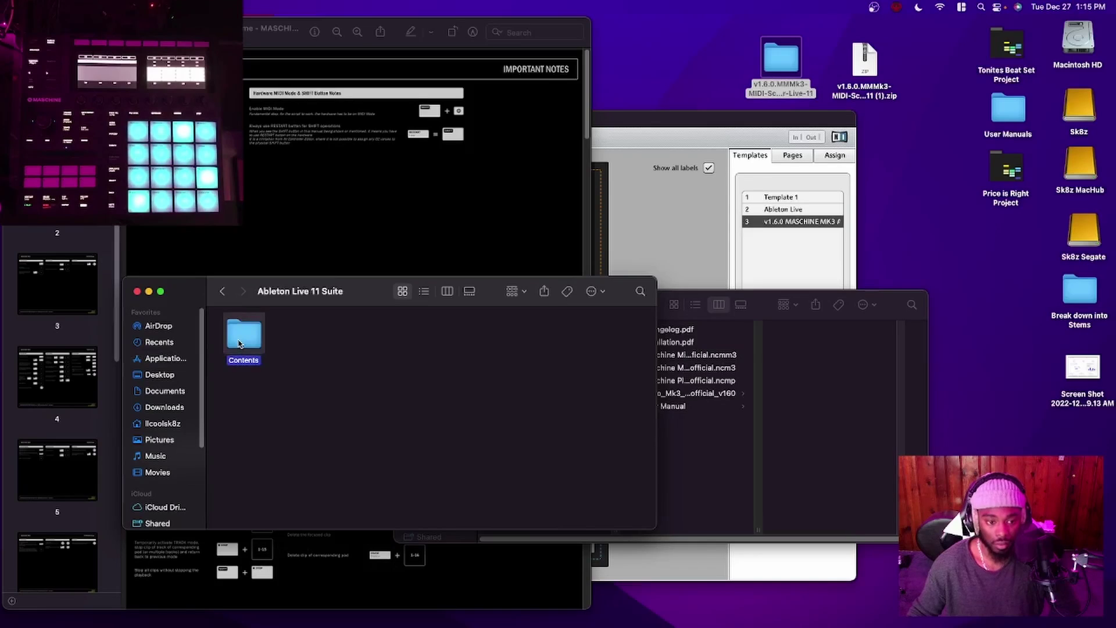
double_click(308, 336)
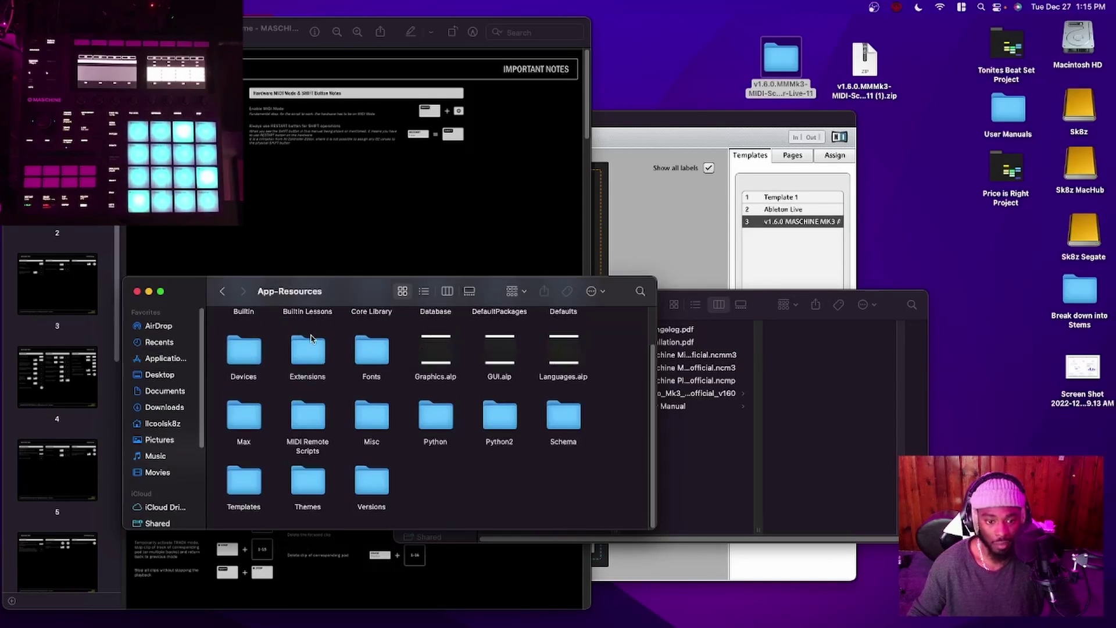
double_click(309, 430)
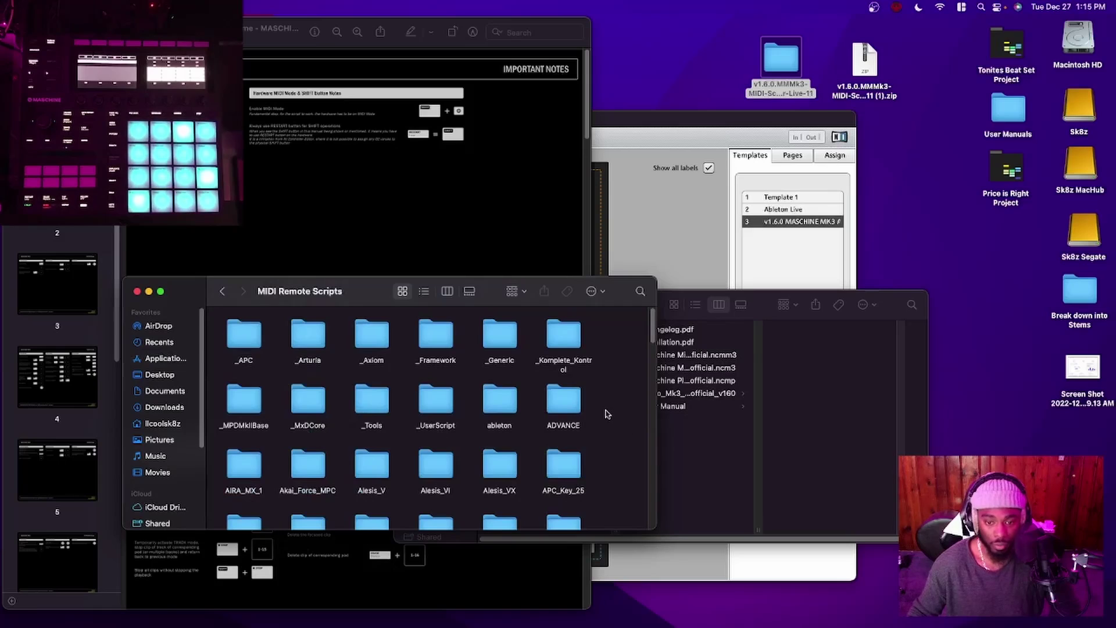
Step: Show the paste option in the MIDI Remote Scripts folder without pasting, look through the Finder locations, and close the window
right_click(604, 411)
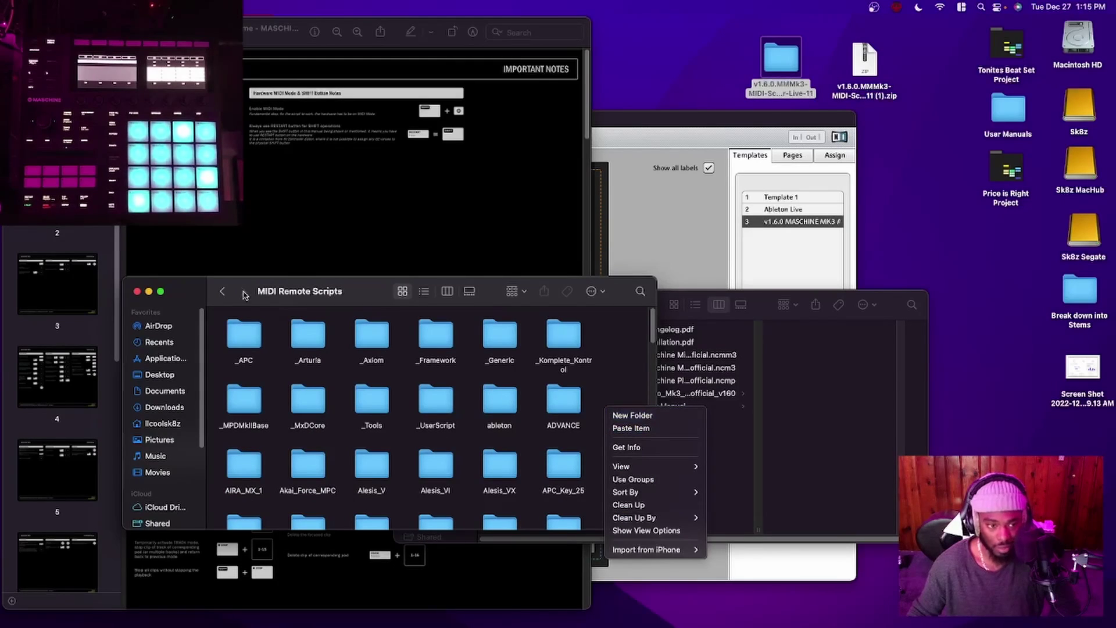
left_click(194, 292)
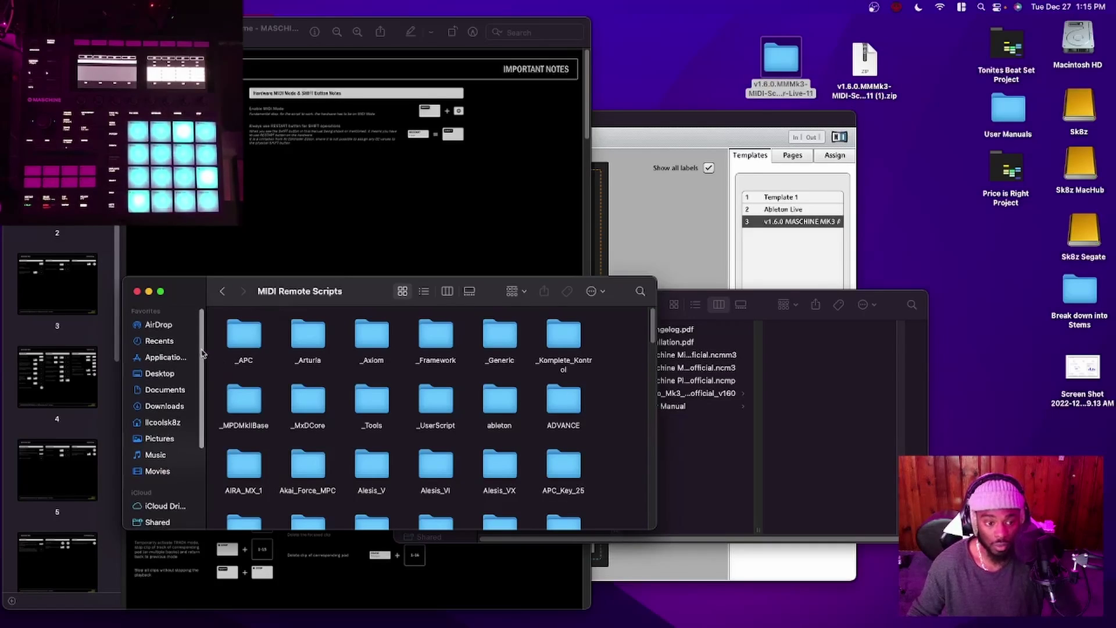
scroll(197, 396, "down", 3)
scroll(197, 395, "down", 3)
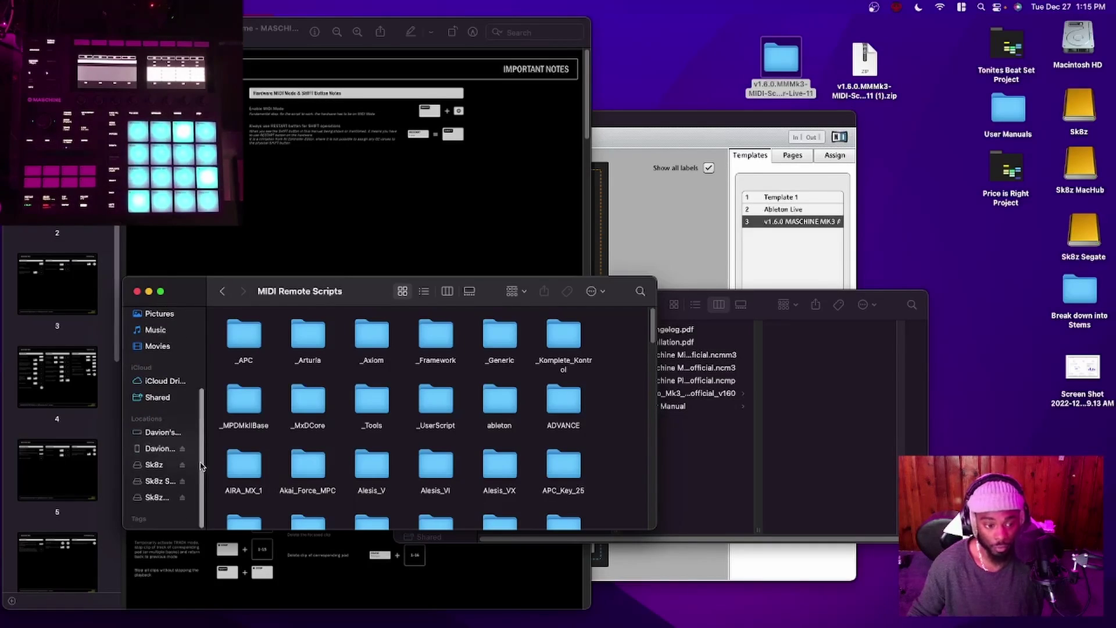
scroll(200, 465, "up", 5)
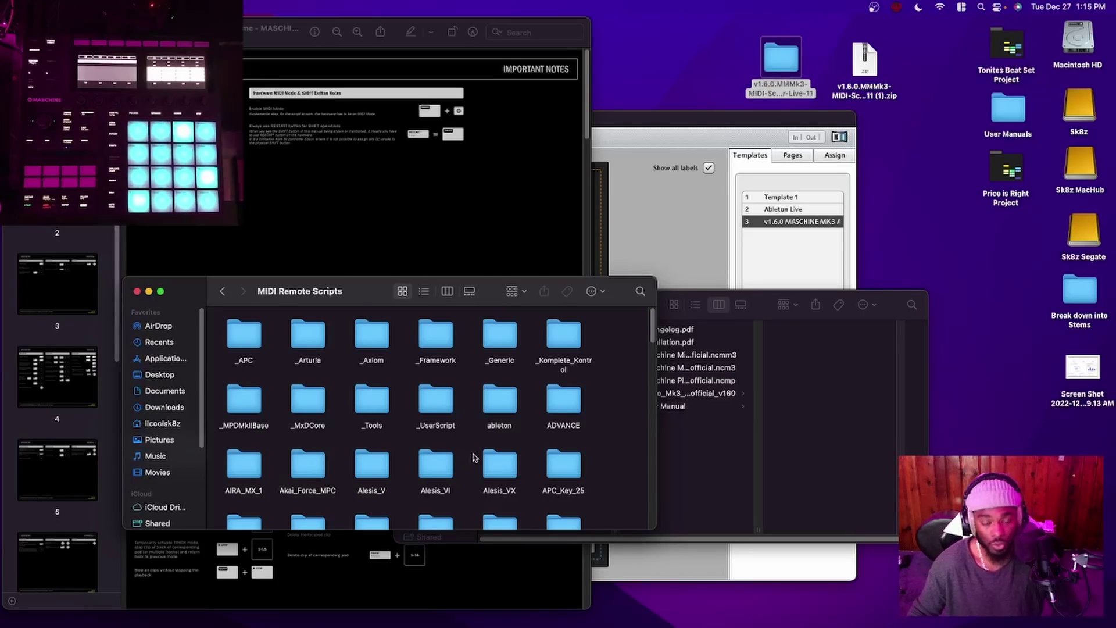
left_click(138, 291)
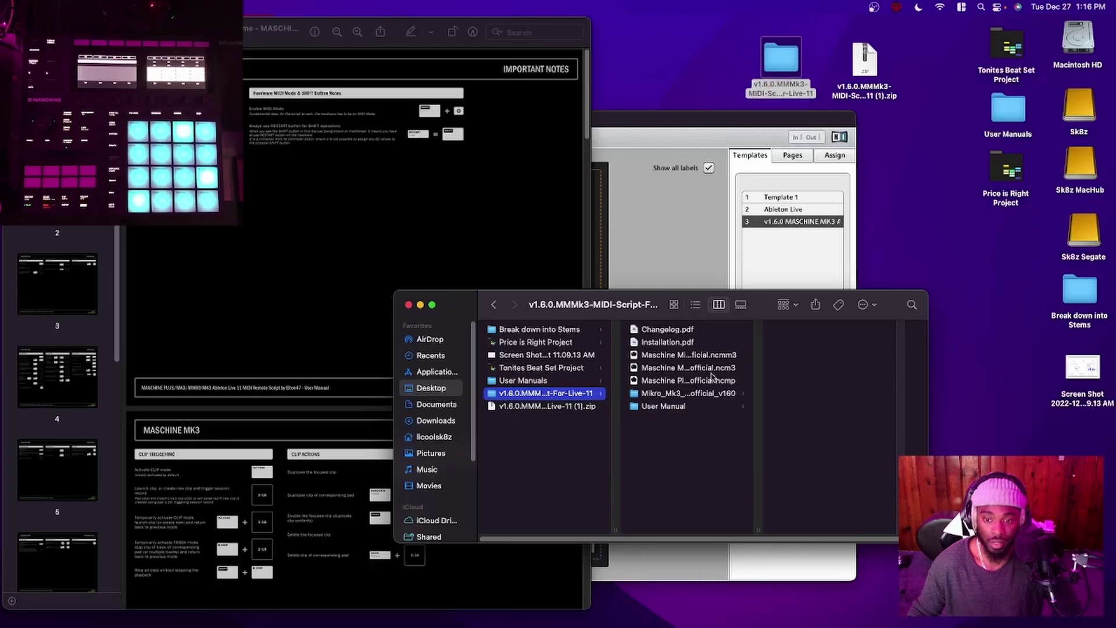
Step: Preview the Mikro Mk3, Mk3 and Plus template files and demonstrate moving Maschine Mk3 Ableton Unofficial.ncm3 towards the Controller Editor
left_click(693, 355)
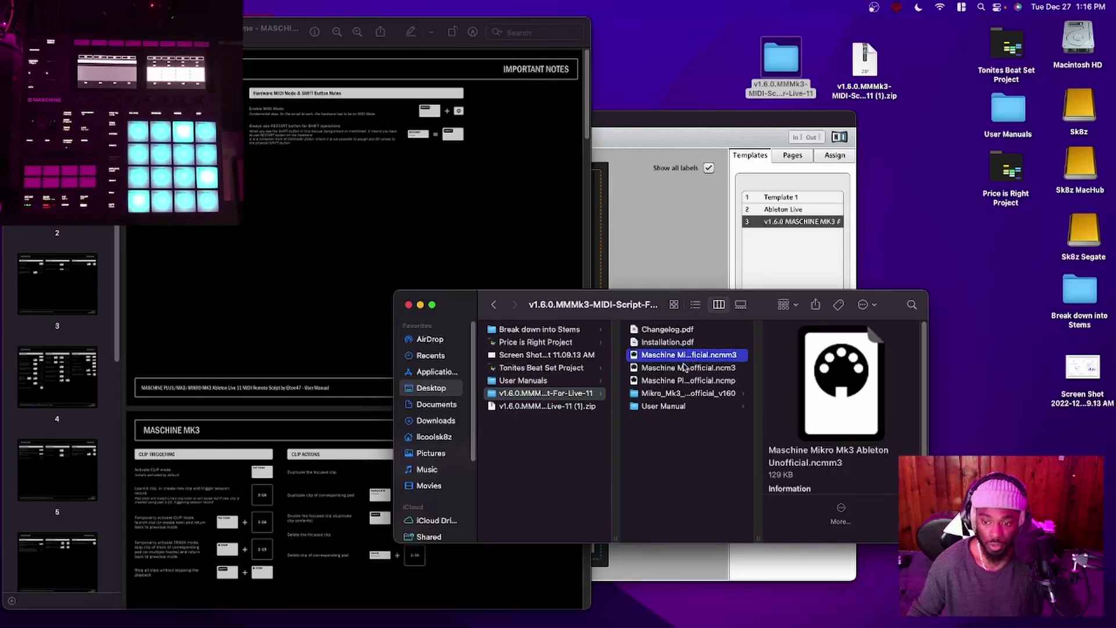
left_click(679, 368)
left_click(679, 383)
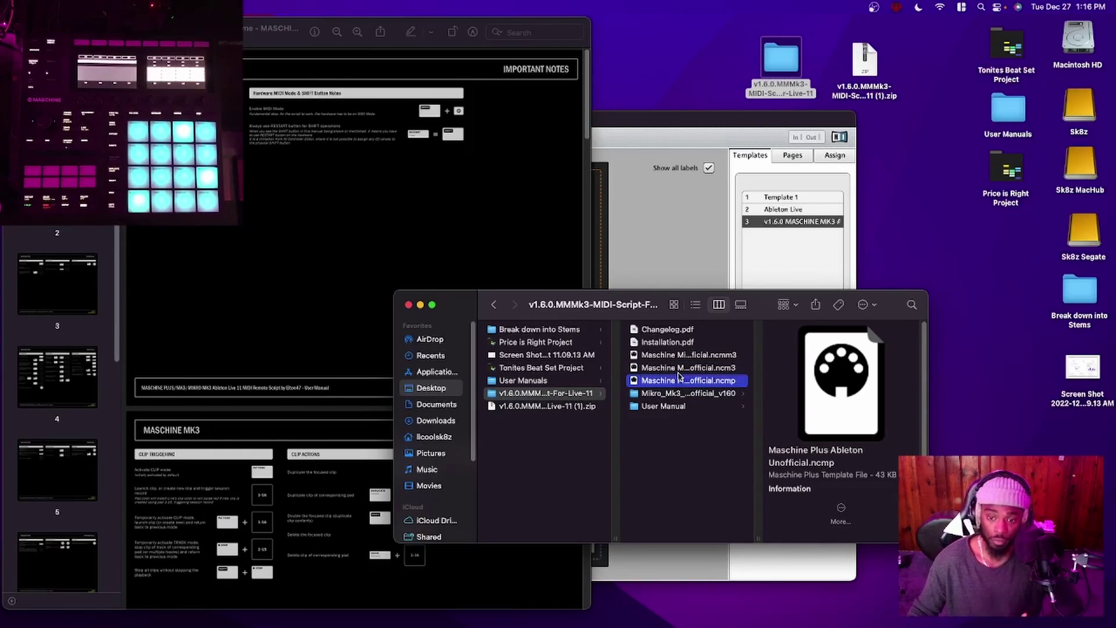
left_click(679, 369)
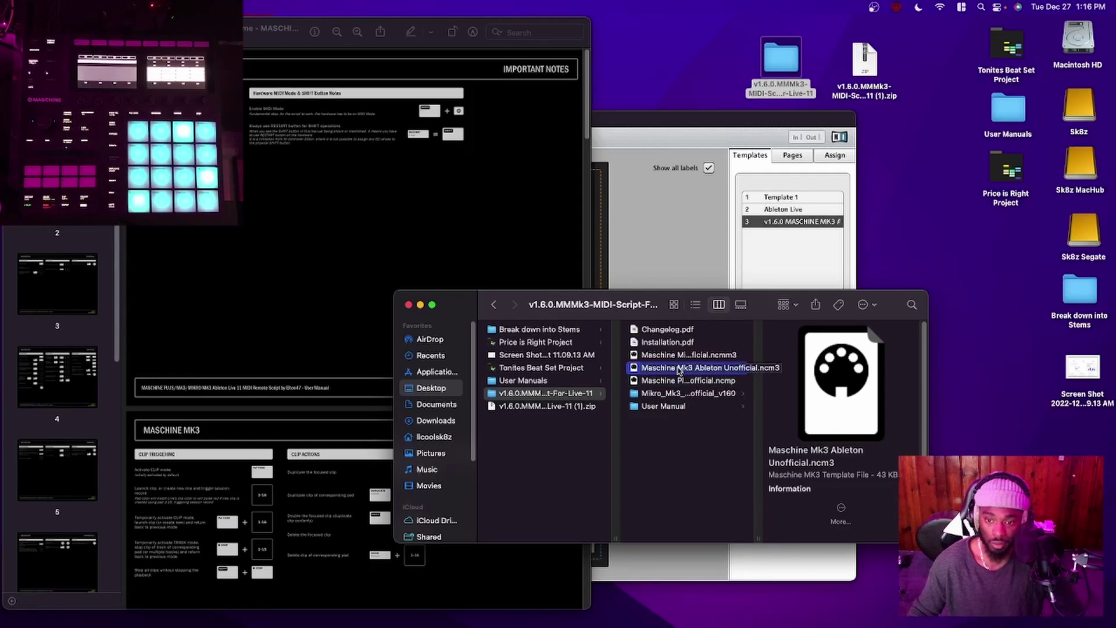
left_click_drag(679, 369, 814, 388)
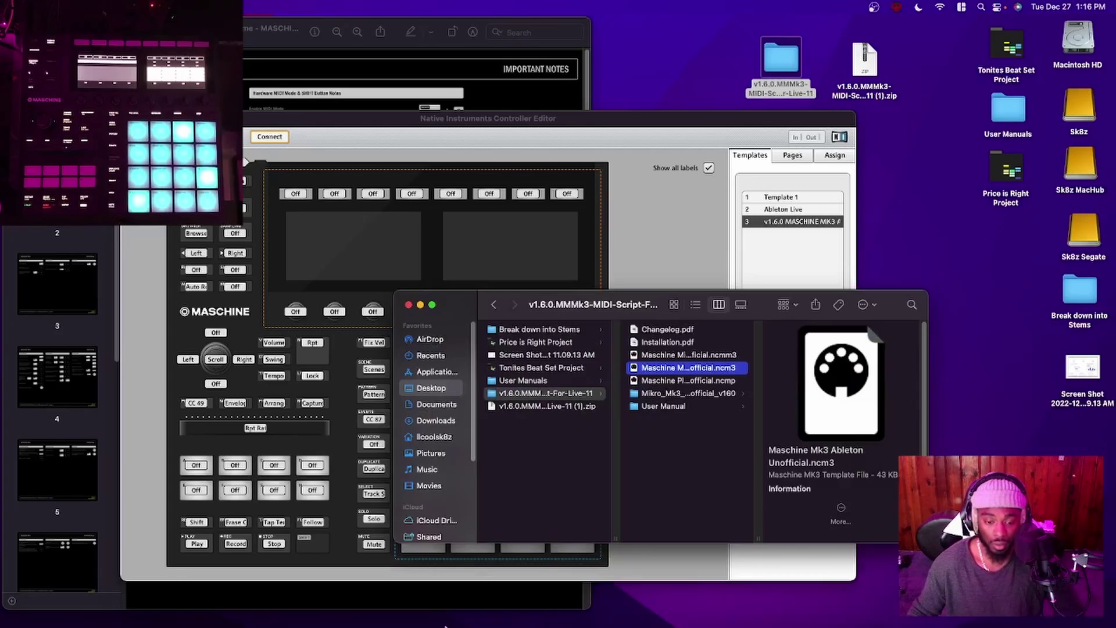
Step: Switch to Ableton Live and choose Mikro Mk3 Unofficial v160 as the first control surface in the MIDI preferences
left_click(650, 605)
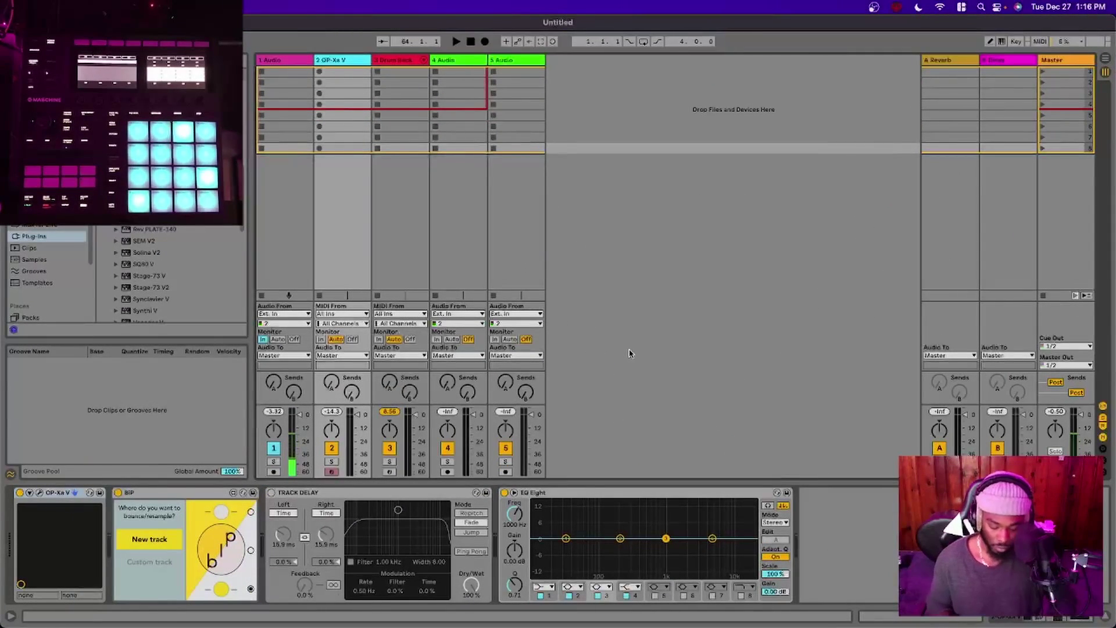
key("super+comma")
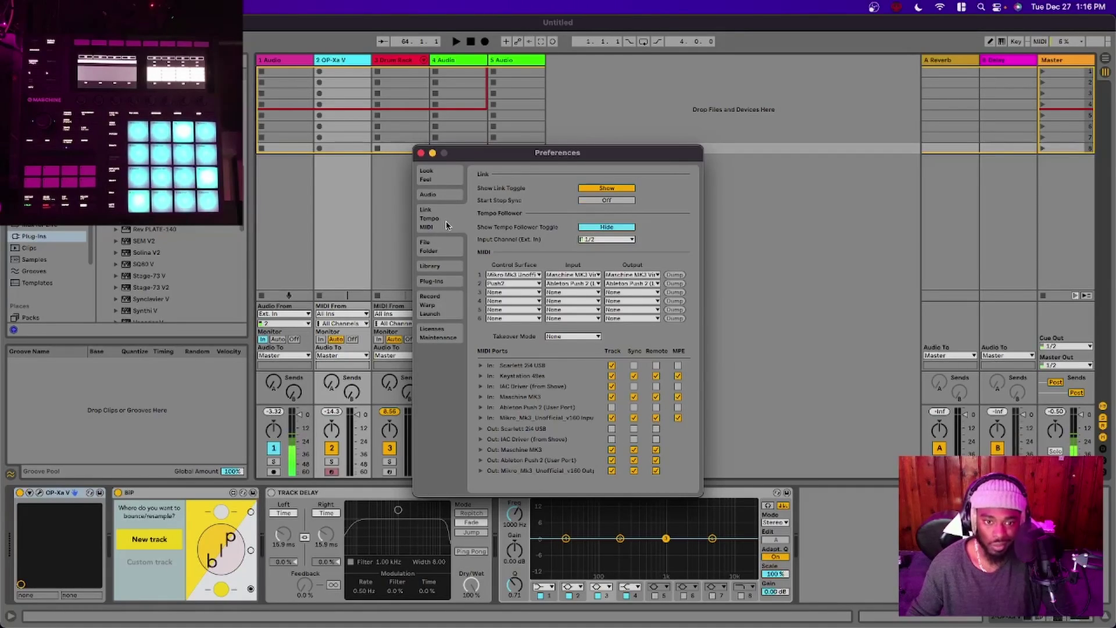
left_click(523, 278)
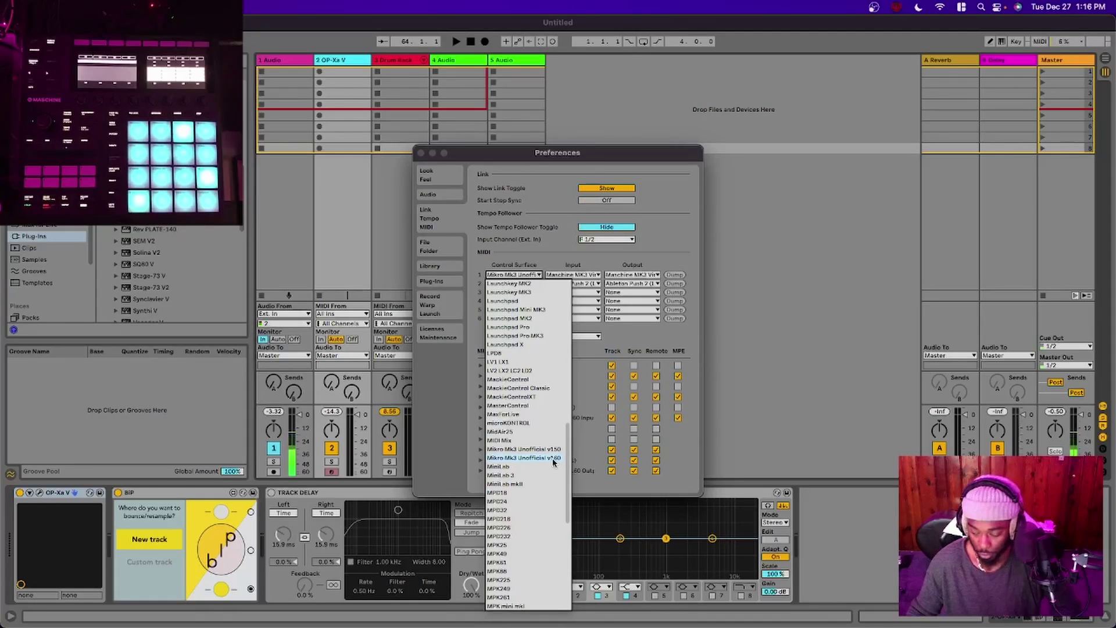
left_click(552, 459)
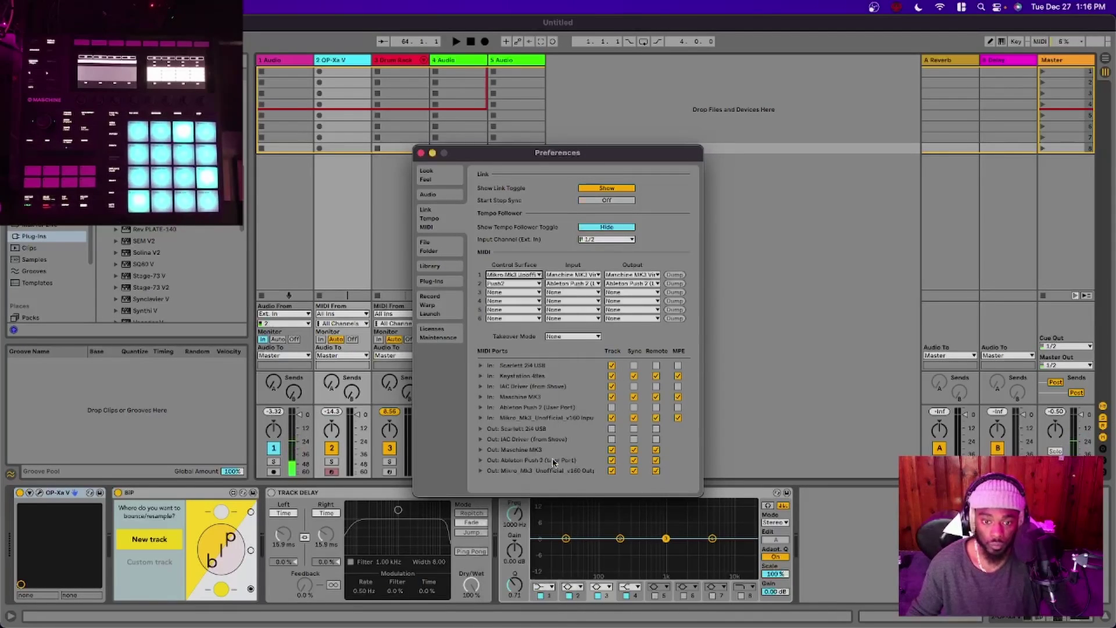
Step: Use Maschine MK3 Virtual Input and Maschine MK3 Virtual Output as the first control surface's input and output
left_click(581, 274)
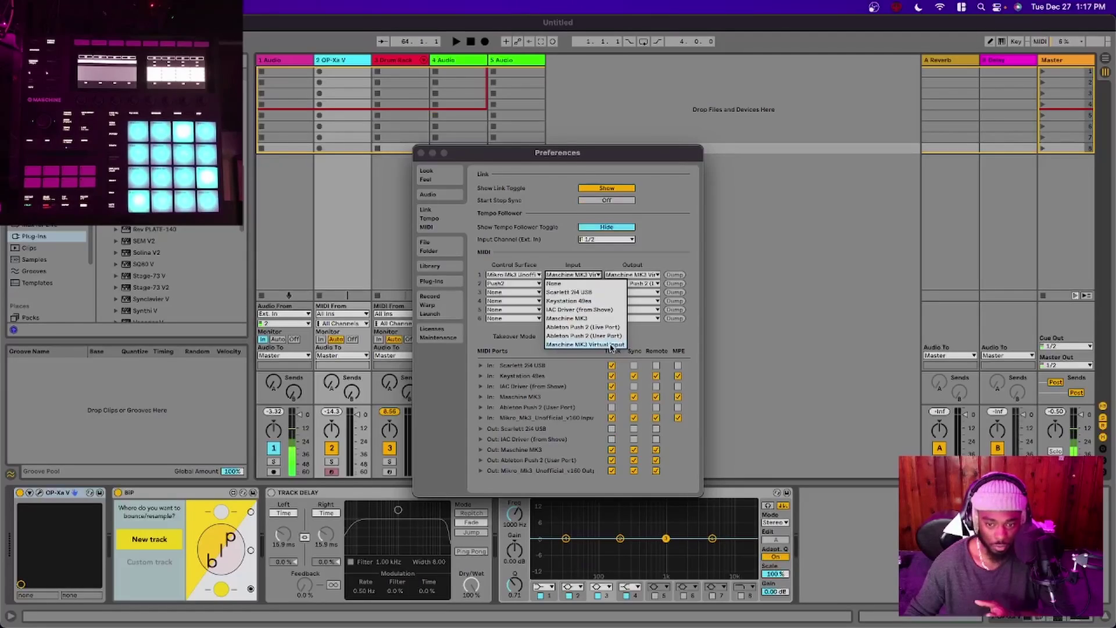
left_click(612, 234)
left_click(631, 275)
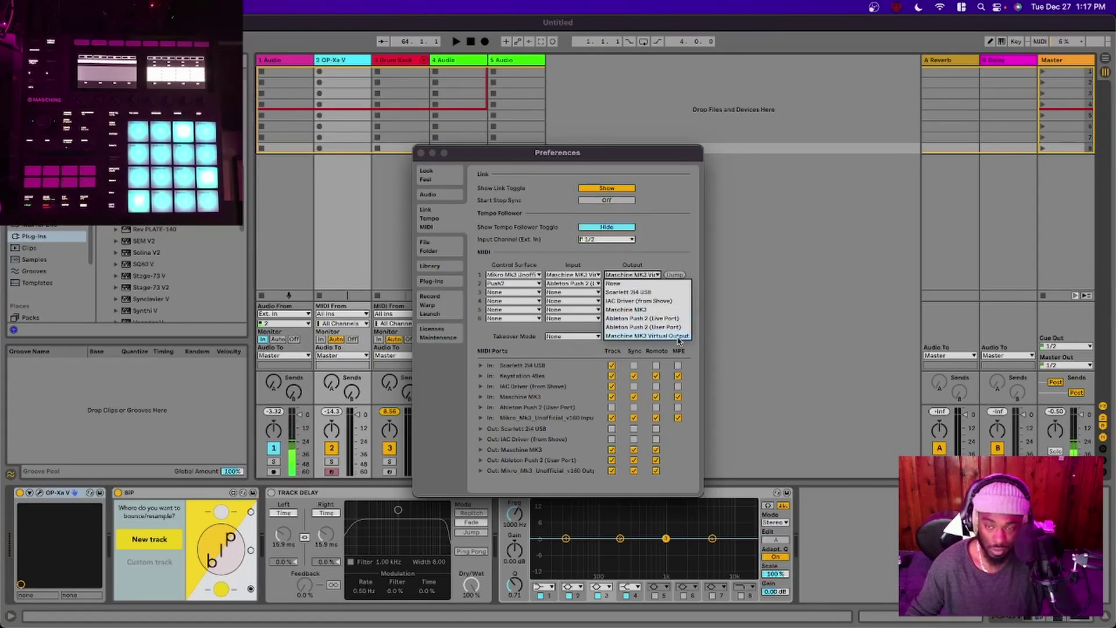
left_click(659, 247)
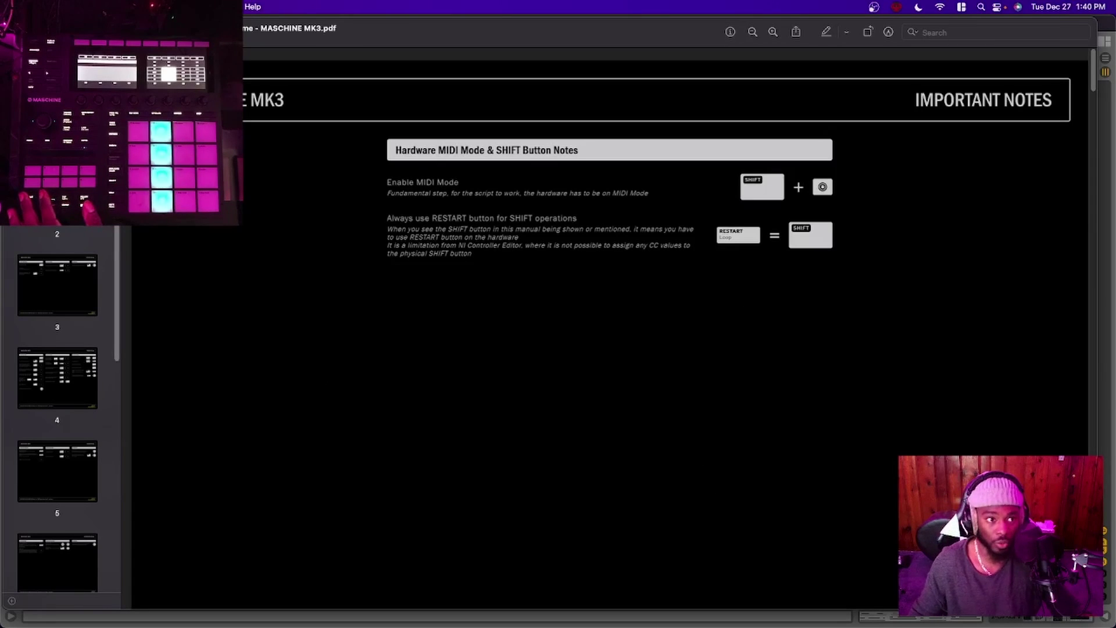
Step: Examine the user manual's Important Notes and CLIP Mode pages, moving its window aside to compare them with the session clips
key("ctrl+alt+Left")
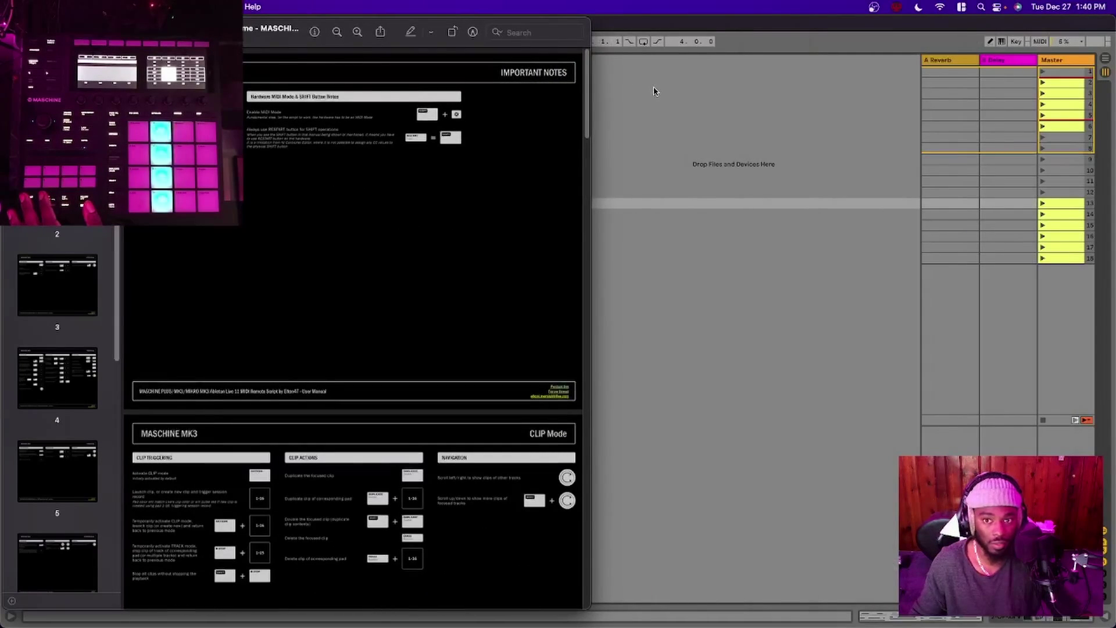
left_click_drag(349, 23, 455, 256)
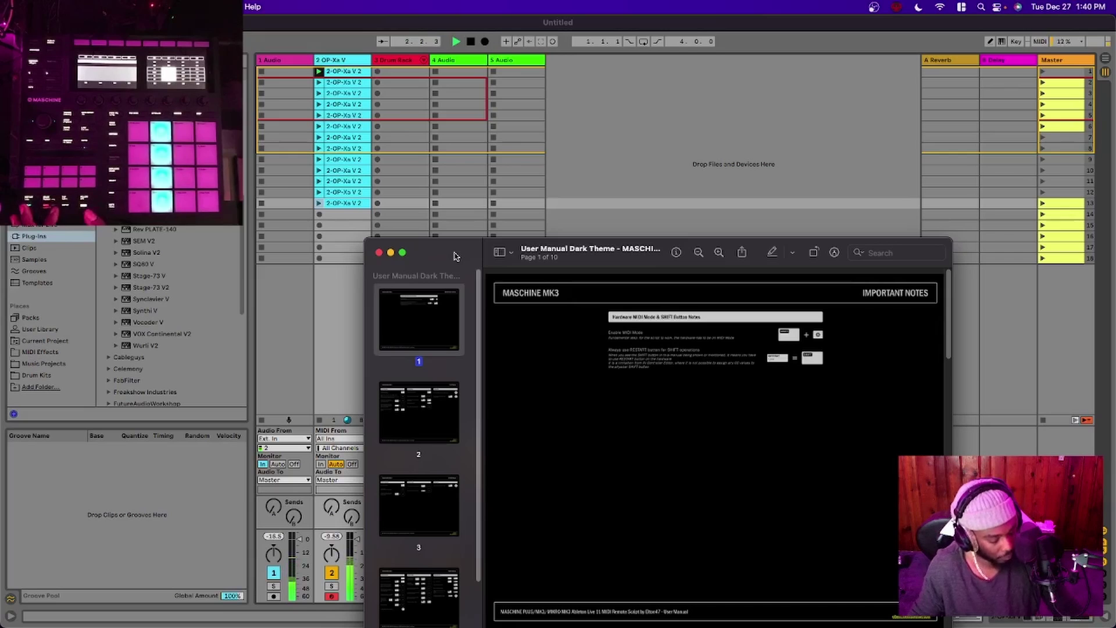
double_click(454, 255)
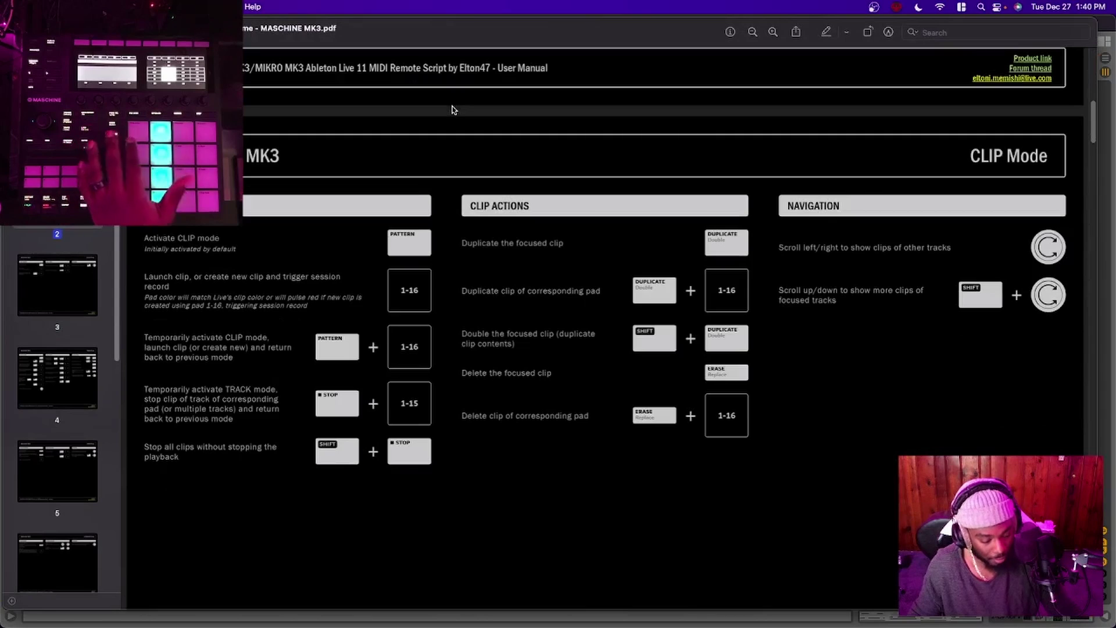
double_click(433, 39)
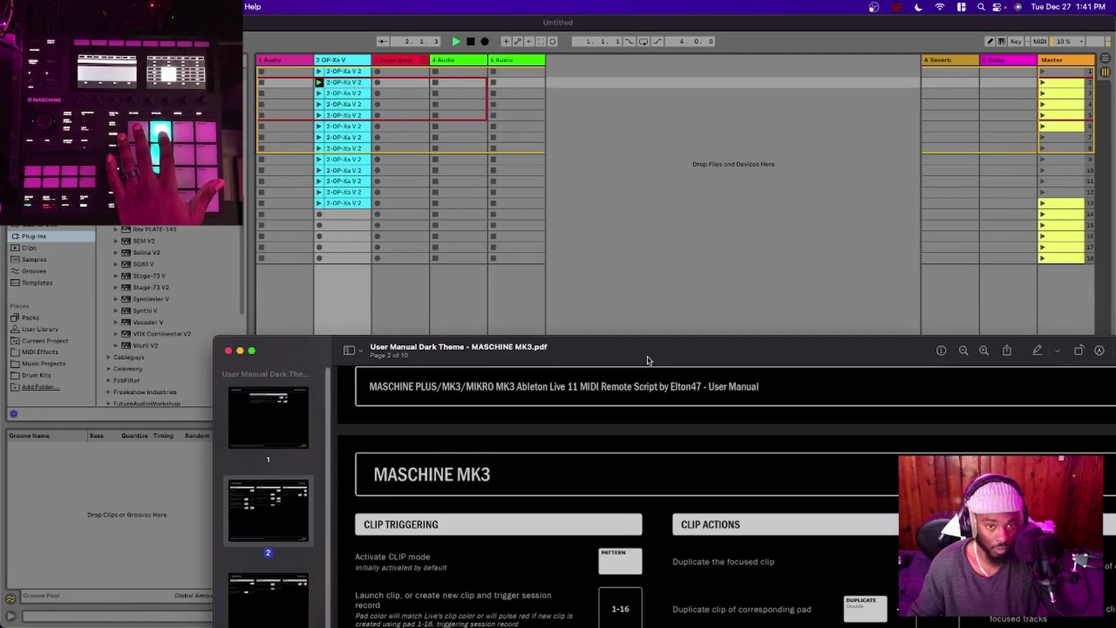
left_click_drag(648, 361, 509, 254)
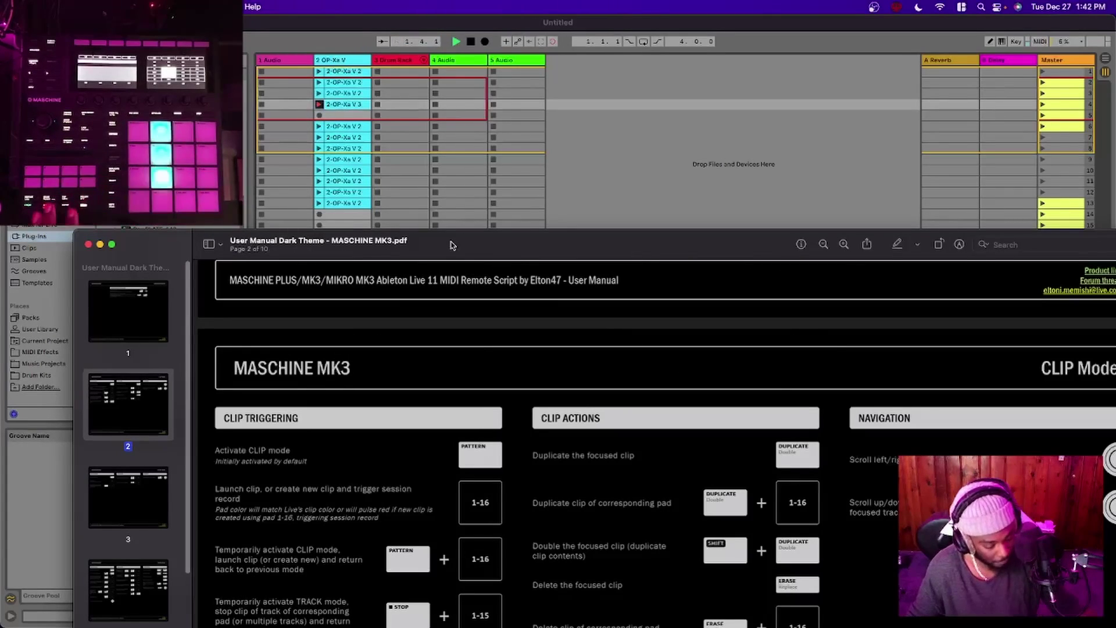
left_click_drag(452, 245, 431, 40)
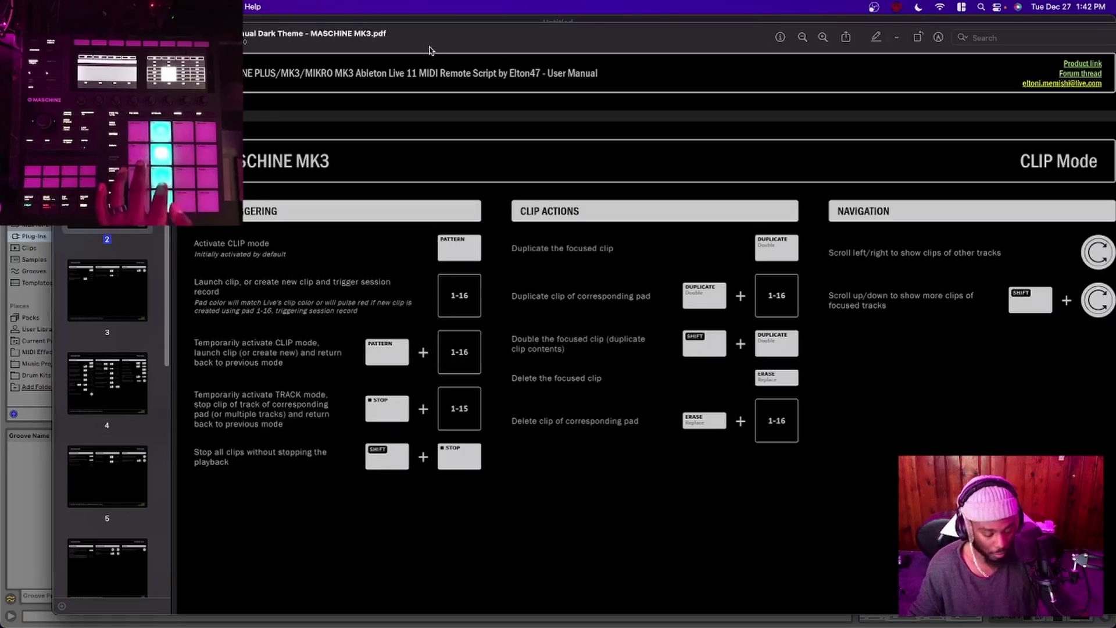
Step: Switch between Live and the manual to check the doubled 2-OP-Xa V 2 clip's notes, and select the clip in scene 5
key("super+Tab")
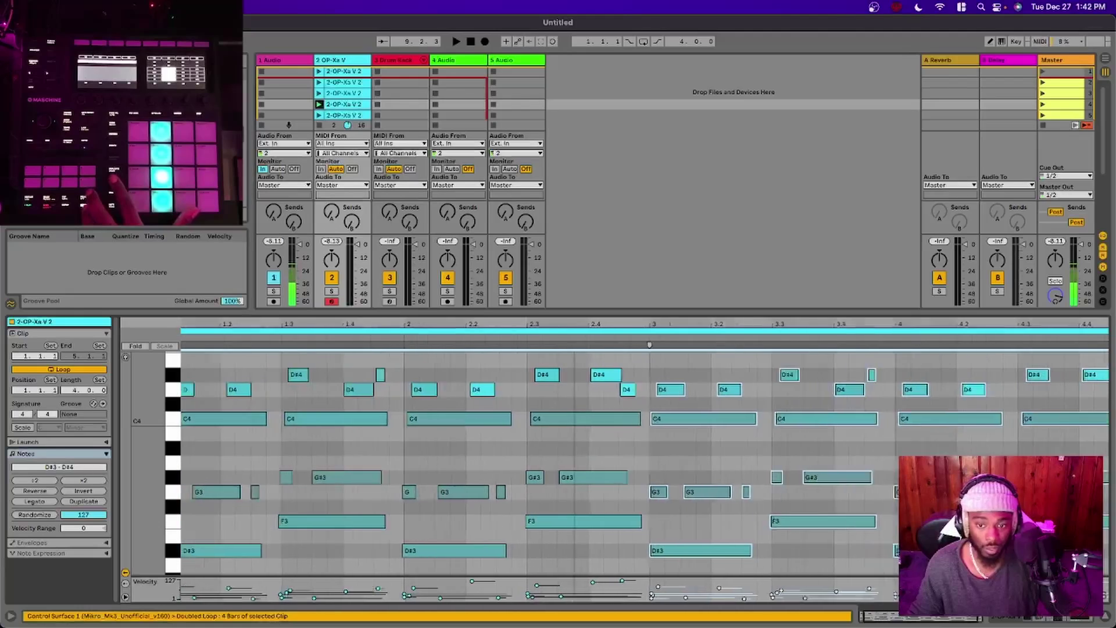
mouse_move(614, 626)
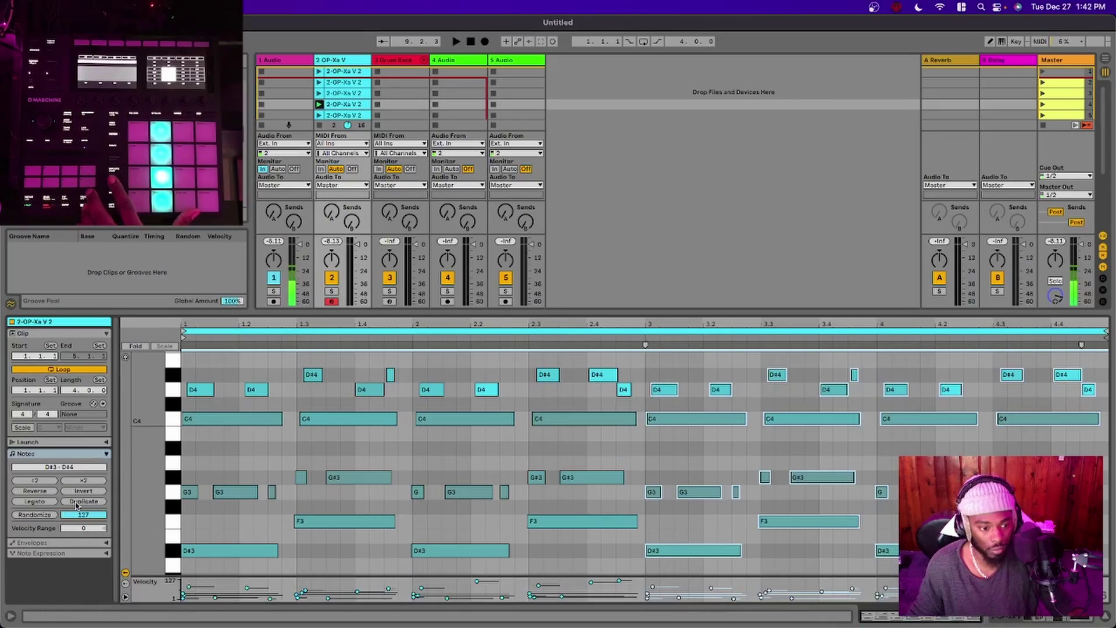
mouse_move(527, 625)
left_click(538, 604)
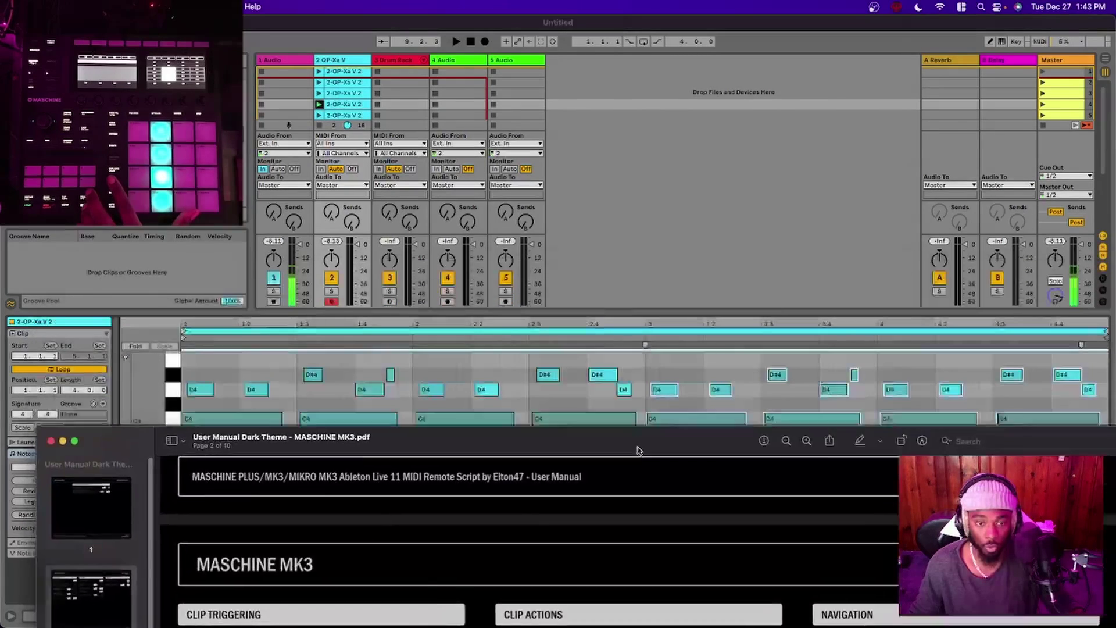
left_click(347, 113)
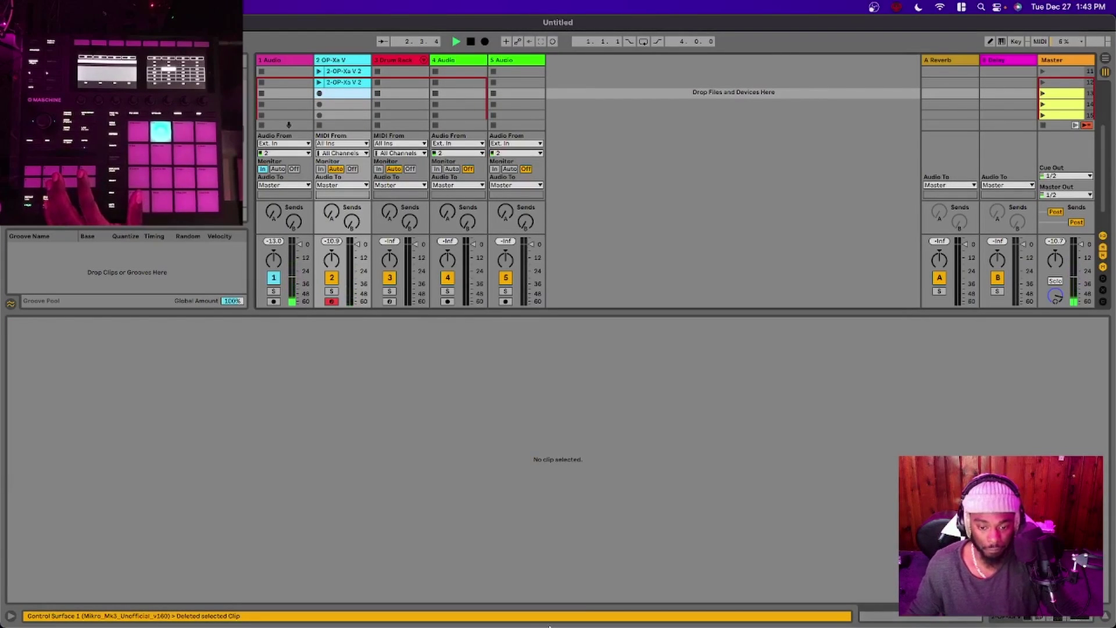
Step: Bring back the manual to read its SCENE Mode page, and move its window to uncover Live's scenes
mouse_move(680, 618)
left_click(801, 606)
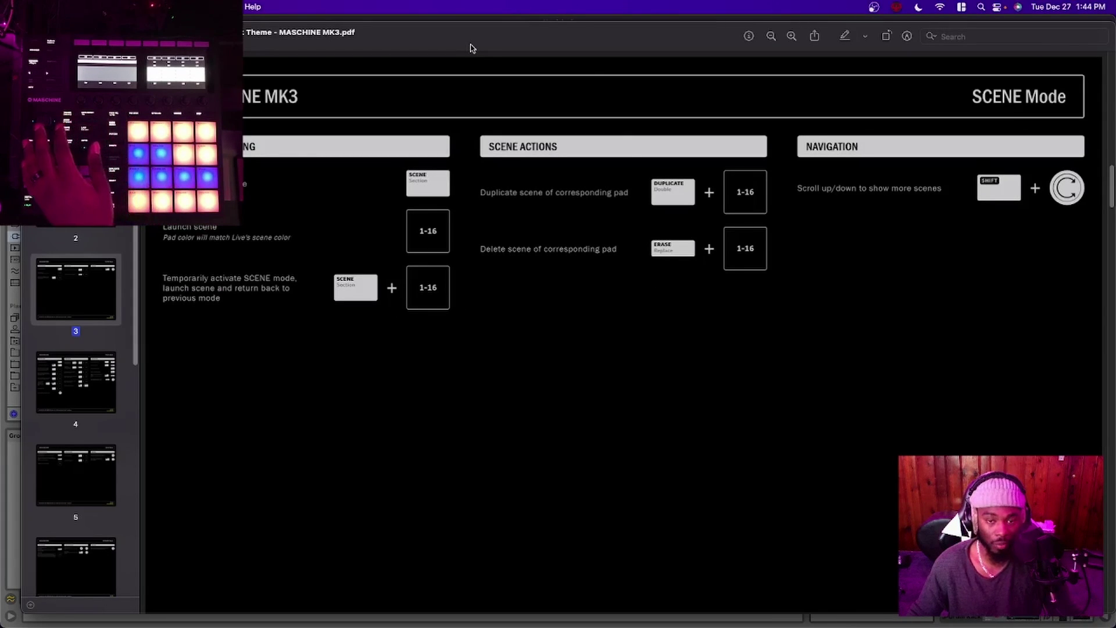
left_click_drag(470, 48, 505, 529)
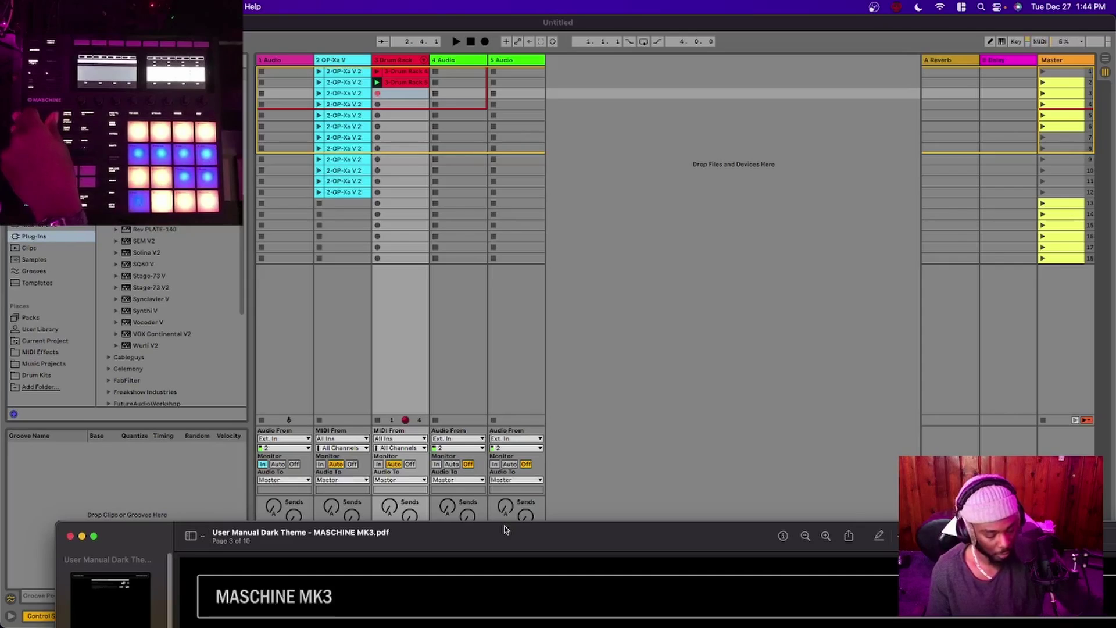
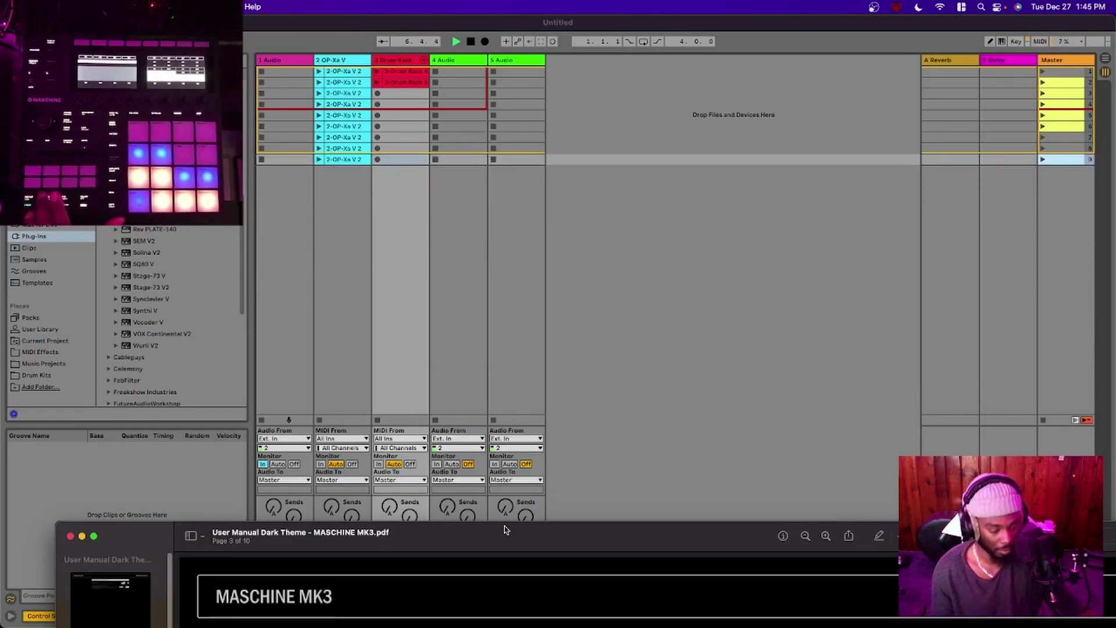
Step: Examine the manual's TRACK Mode page and resize and shift its window to reveal the OP-Xa V tracks
double_click(505, 530)
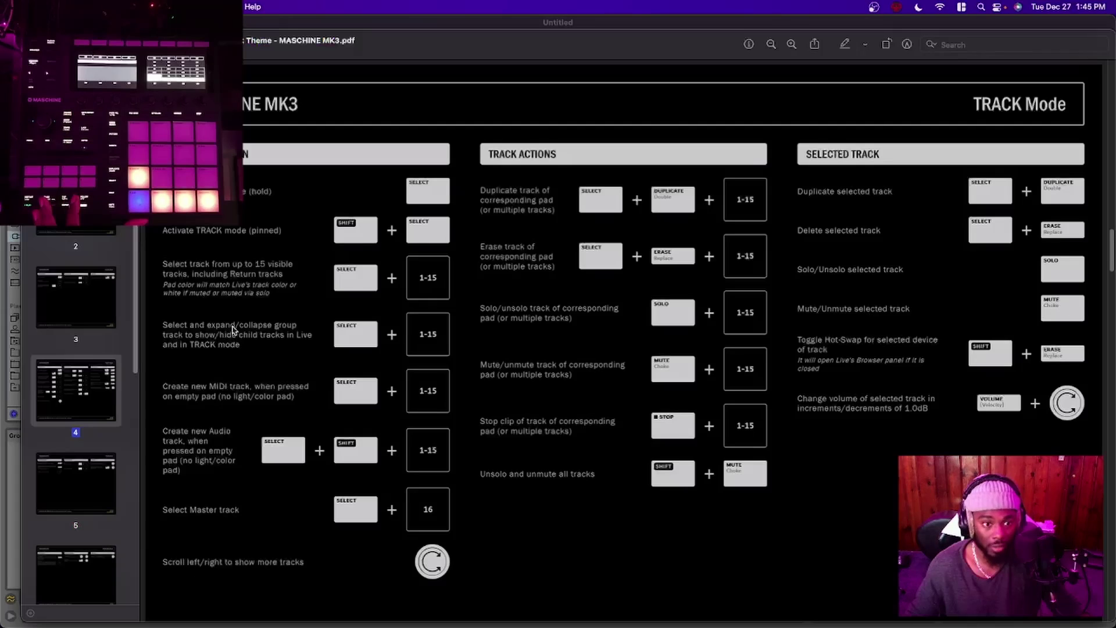
double_click(581, 32)
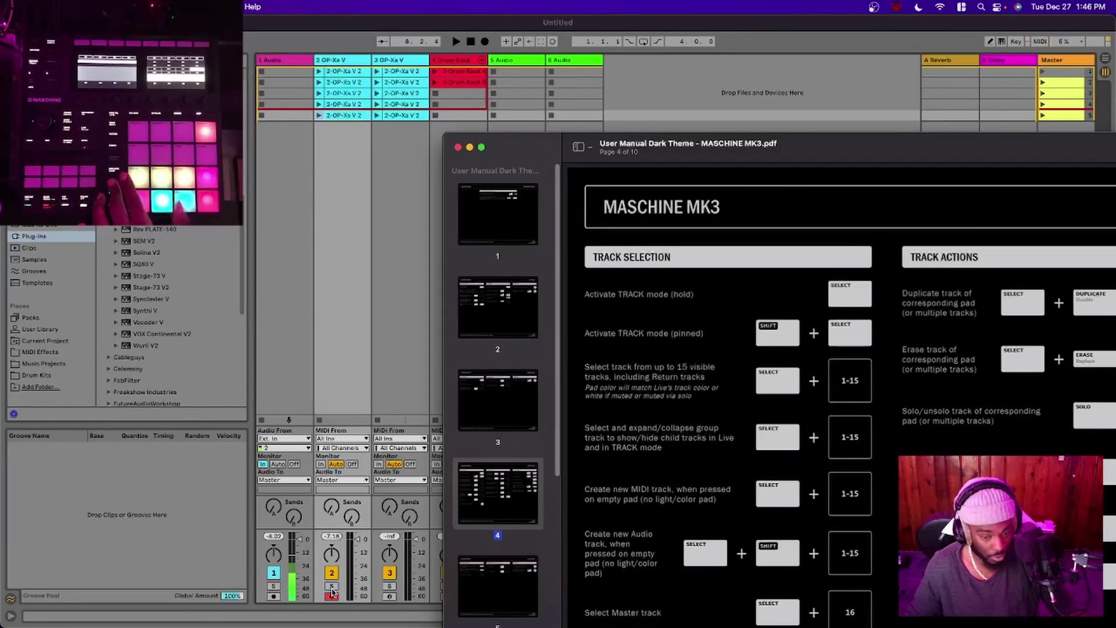
left_click(481, 147)
left_click_drag(479, 38, 894, 59)
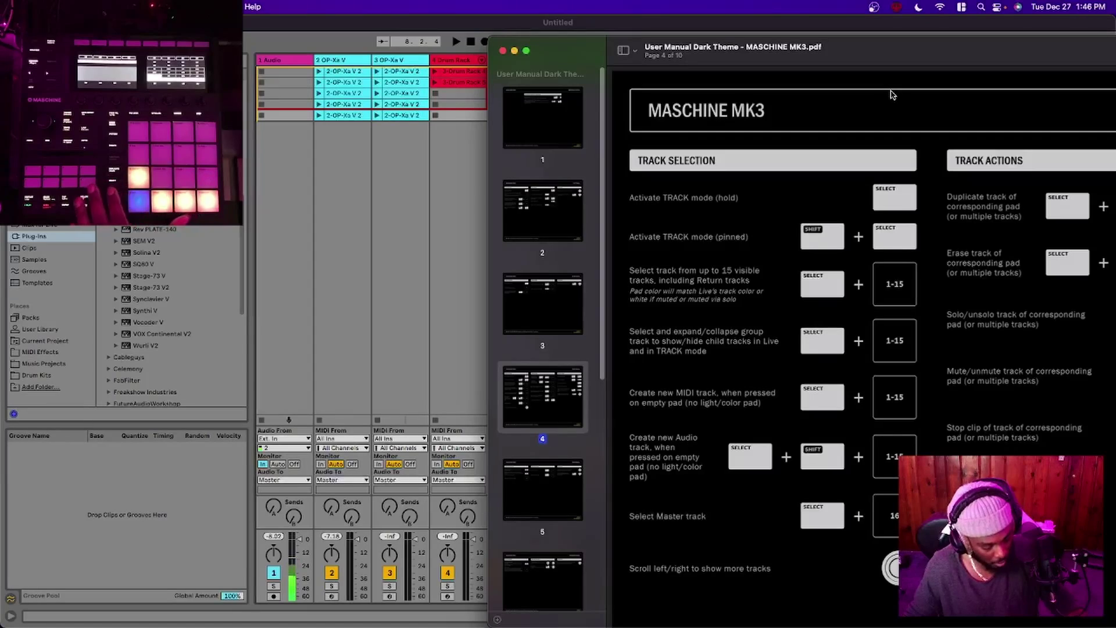
Step: Uncover the Session view behind the manual and add two new MIDI tracks after the last audio track
left_click_drag(914, 42, 508, 420)
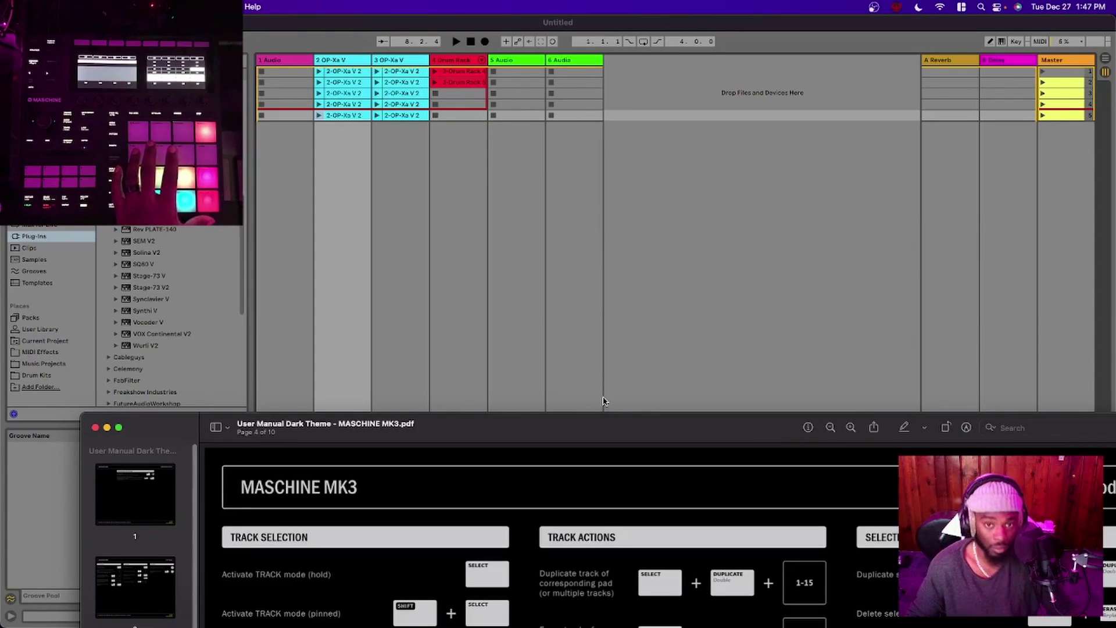
key("super+shift+t")
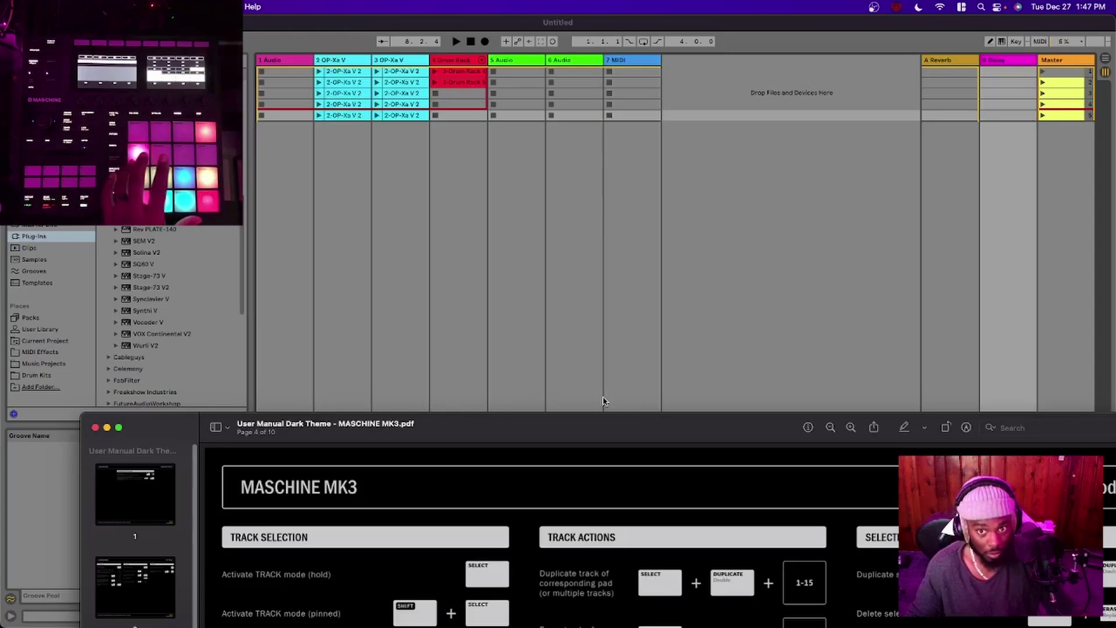
key("super+shift+t")
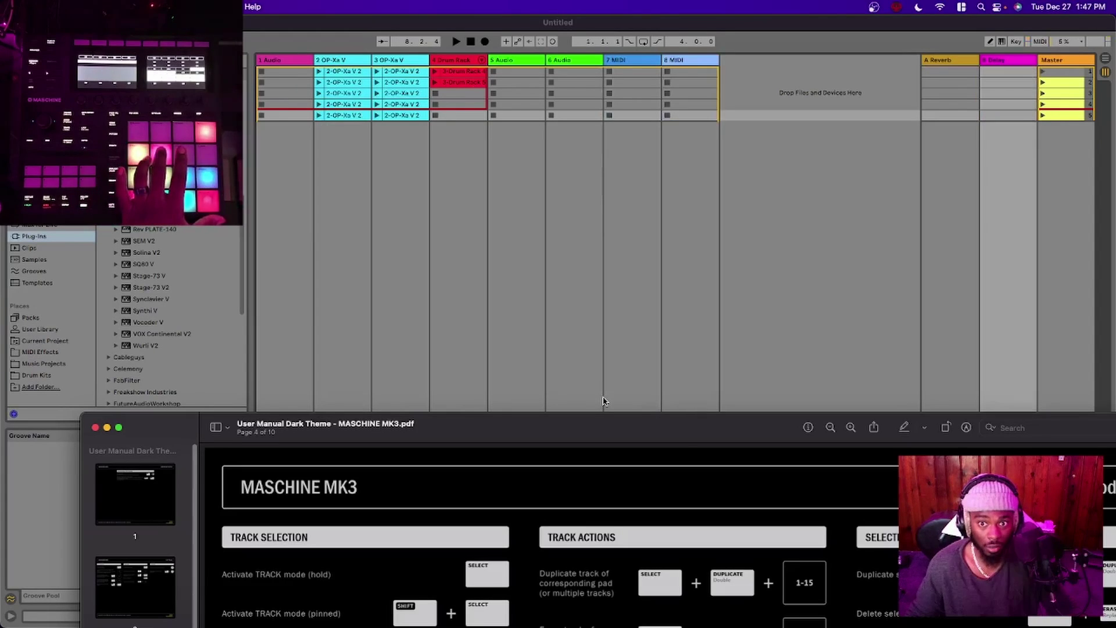
Step: Check the manual's TRACK Mode page again and add a new audio track in Live
left_click_drag(571, 435, 538, 56)
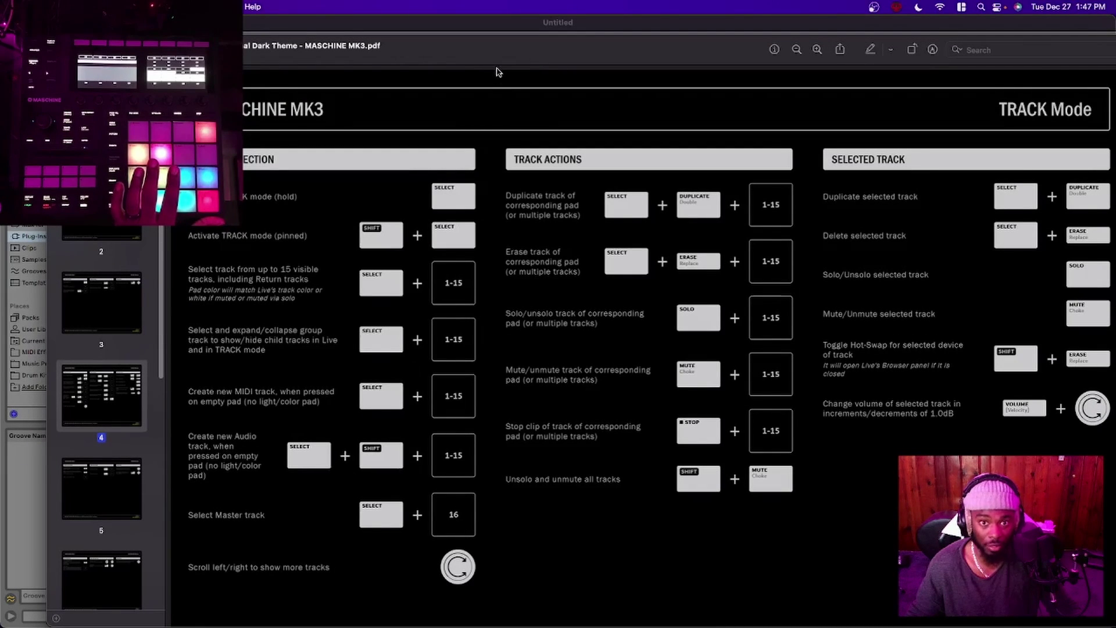
key("super+Tab")
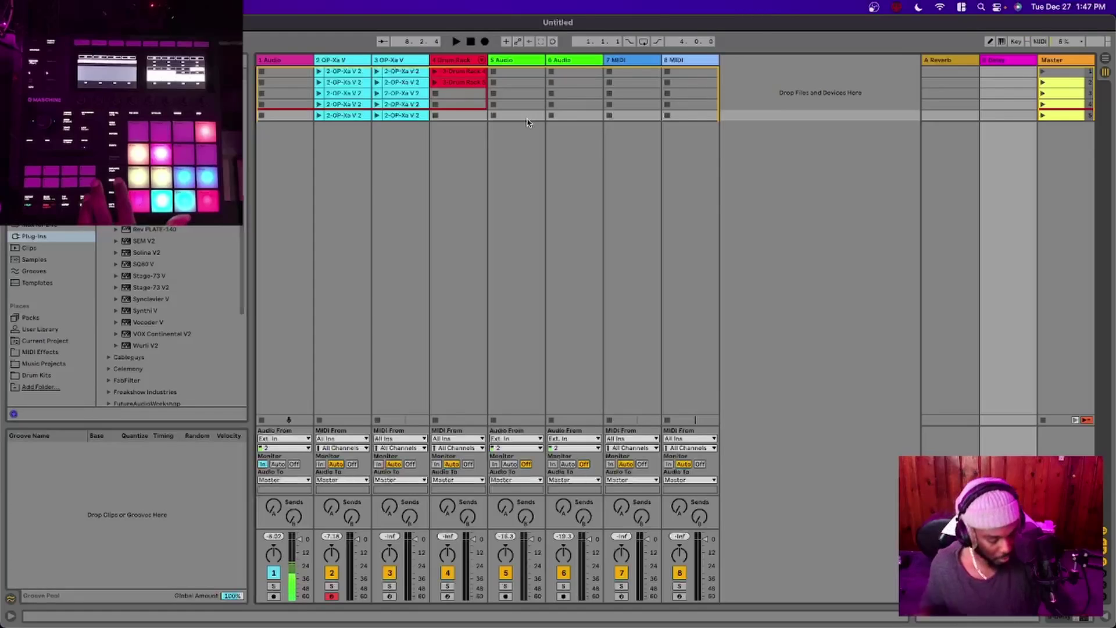
key("super+t")
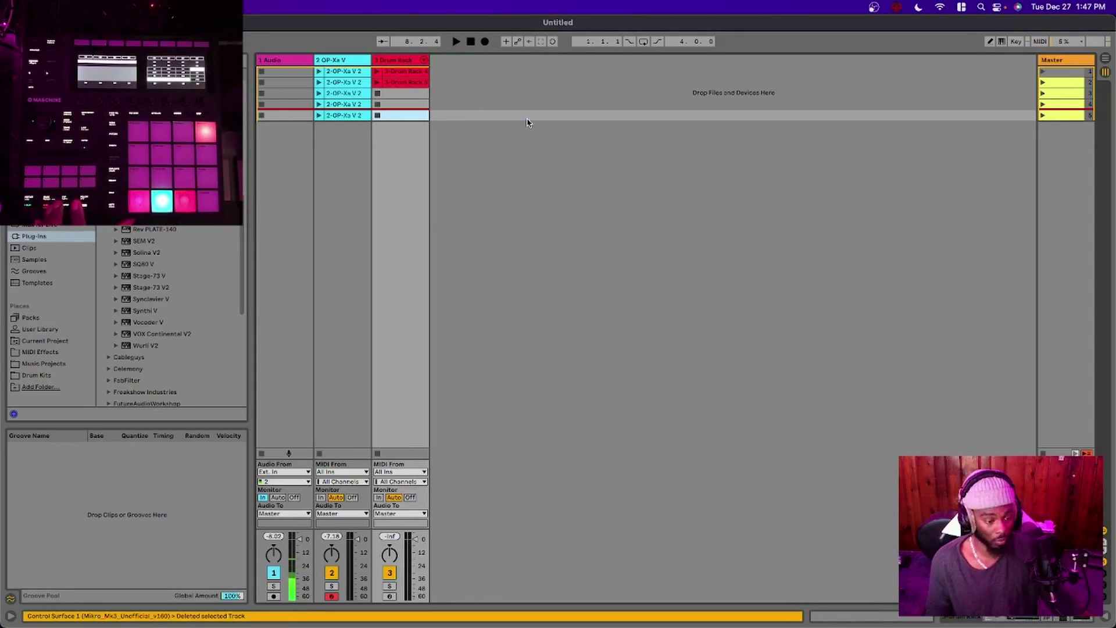
Step: Bring the manual's TRACK Mode page back up and reposition its window to compare the shortcuts with the remaining tracks
key("super+Tab")
left_click_drag(535, 495, 577, 562)
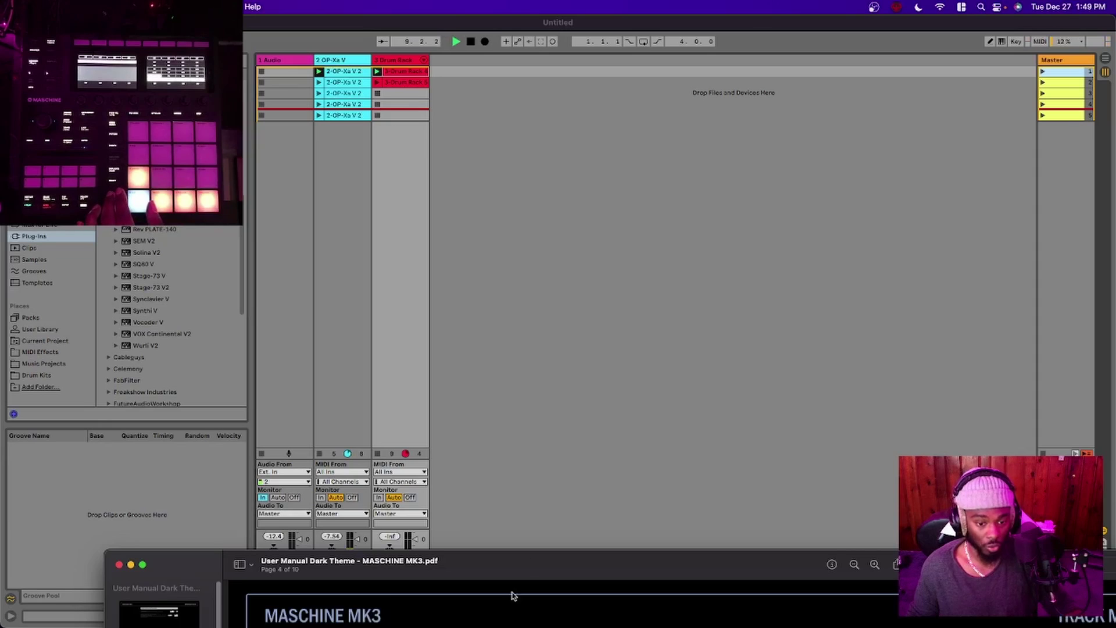
left_click_drag(517, 572, 981, 221)
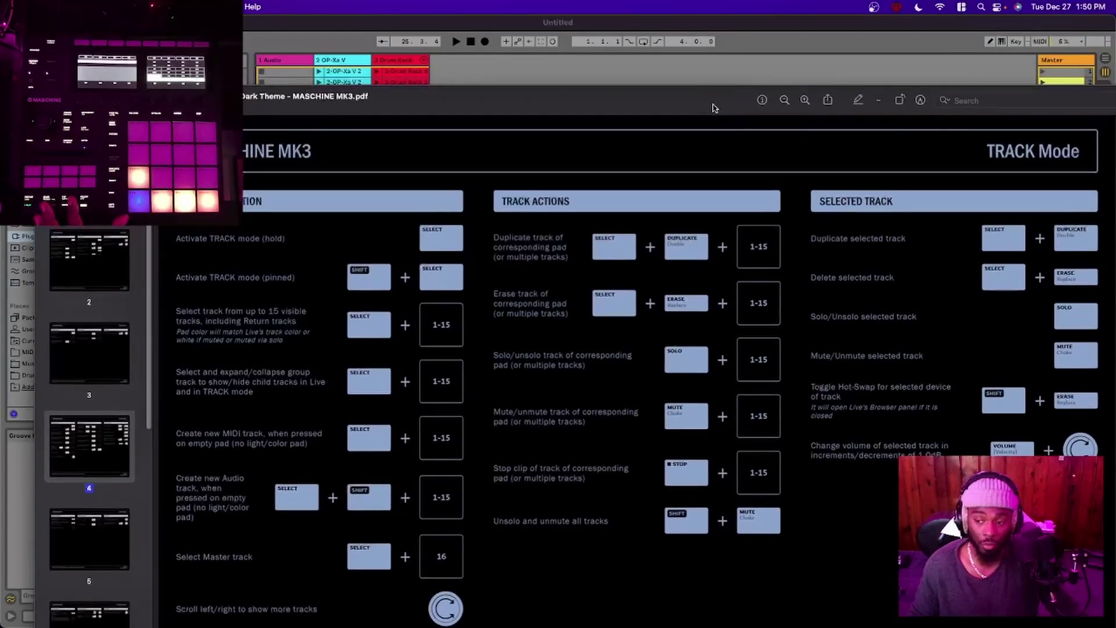
left_click_drag(714, 108, 1075, 224)
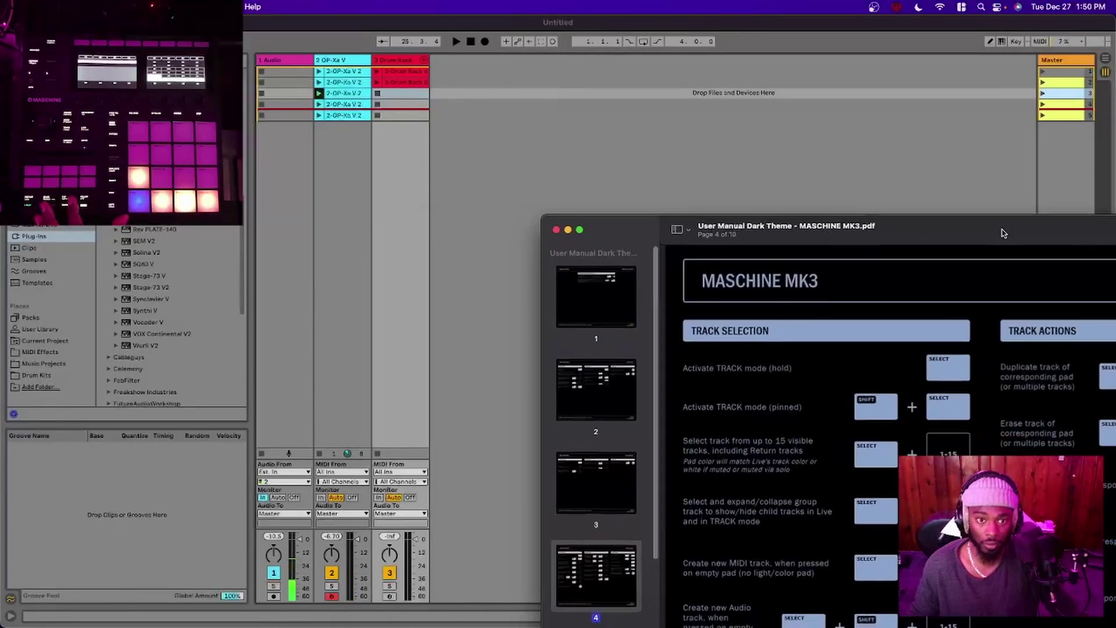
Step: Return to Live to start playback, and read the manual's DRUM pad page with its window restored beside the session
left_click(352, 63)
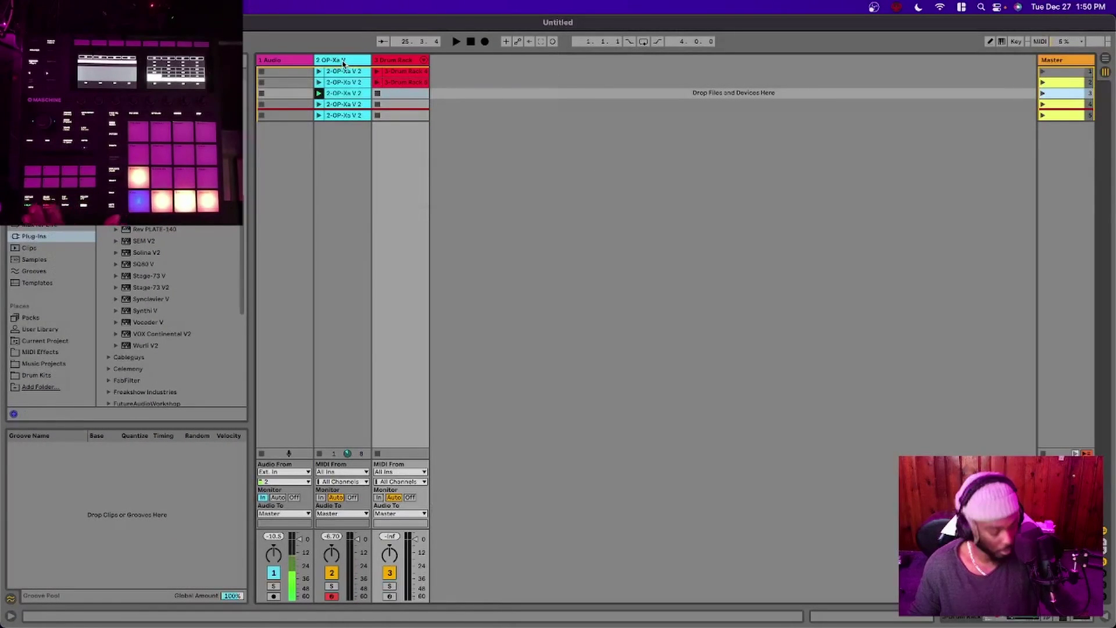
key("space")
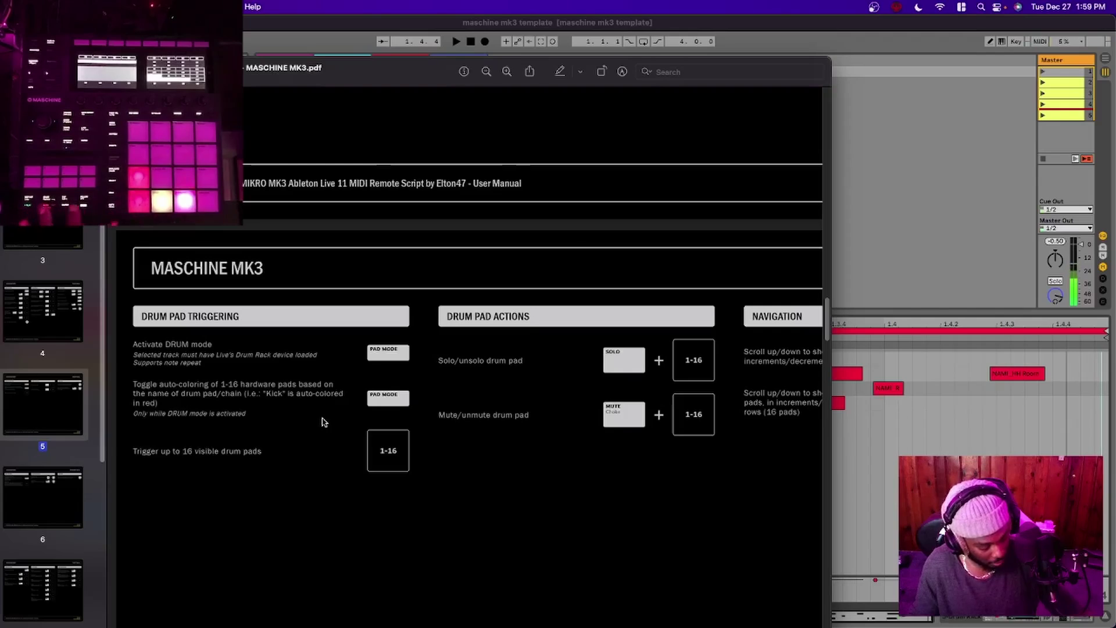
key("ctrl+alt+BackSpace")
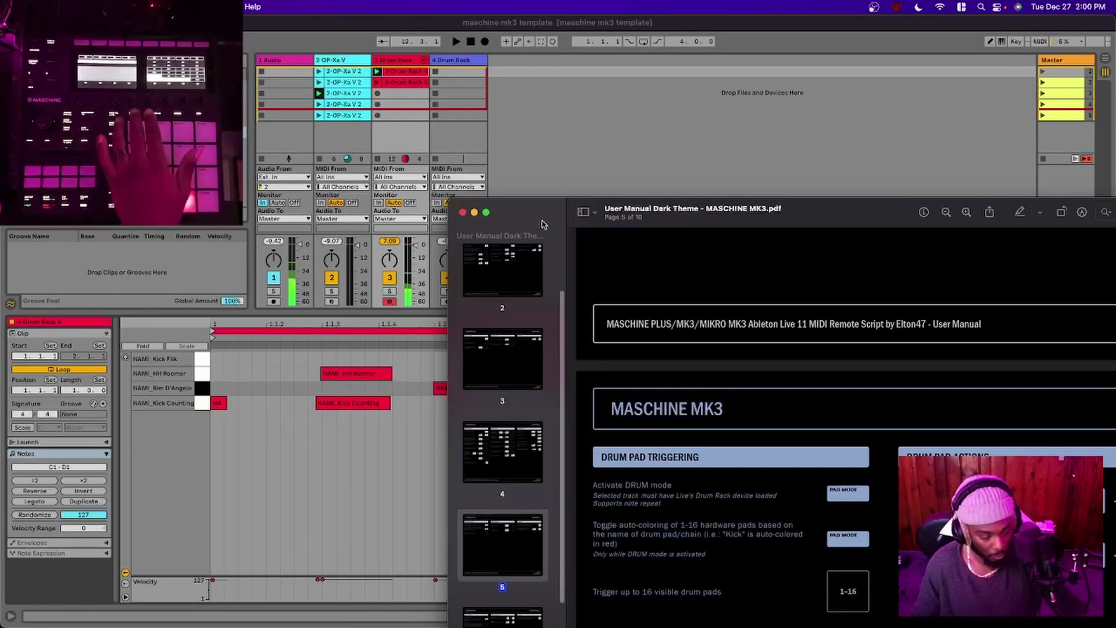
Step: Move the manual window beside the session and read its KEYBOARD Mode page, from note triggering across to root note, scale and navigation
left_click_drag(548, 213, 465, 115)
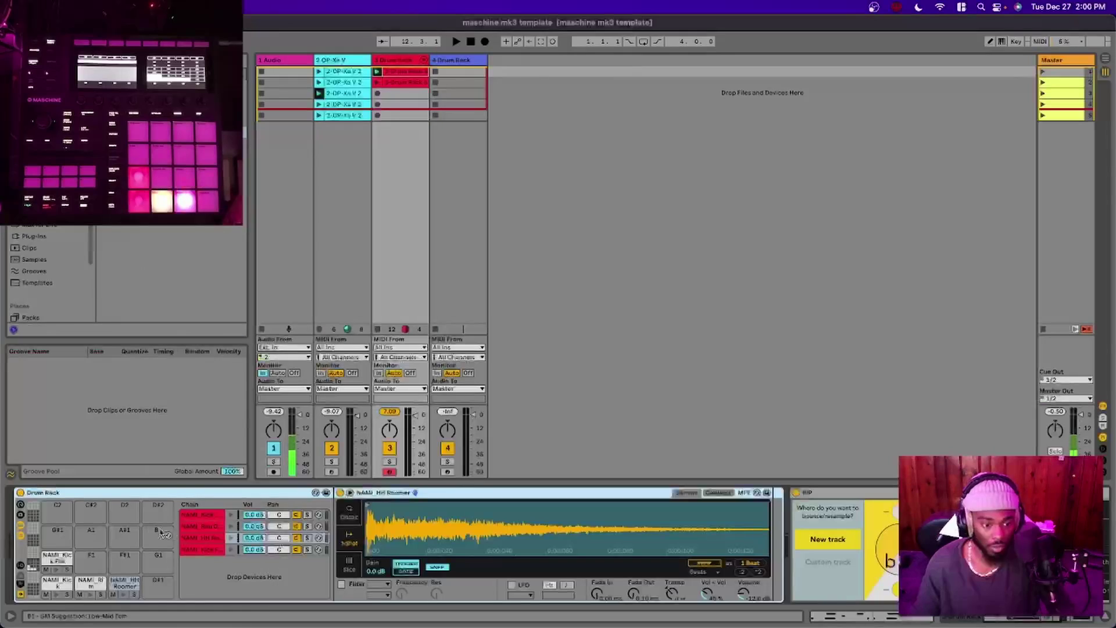
scroll(139, 525, "up", 15)
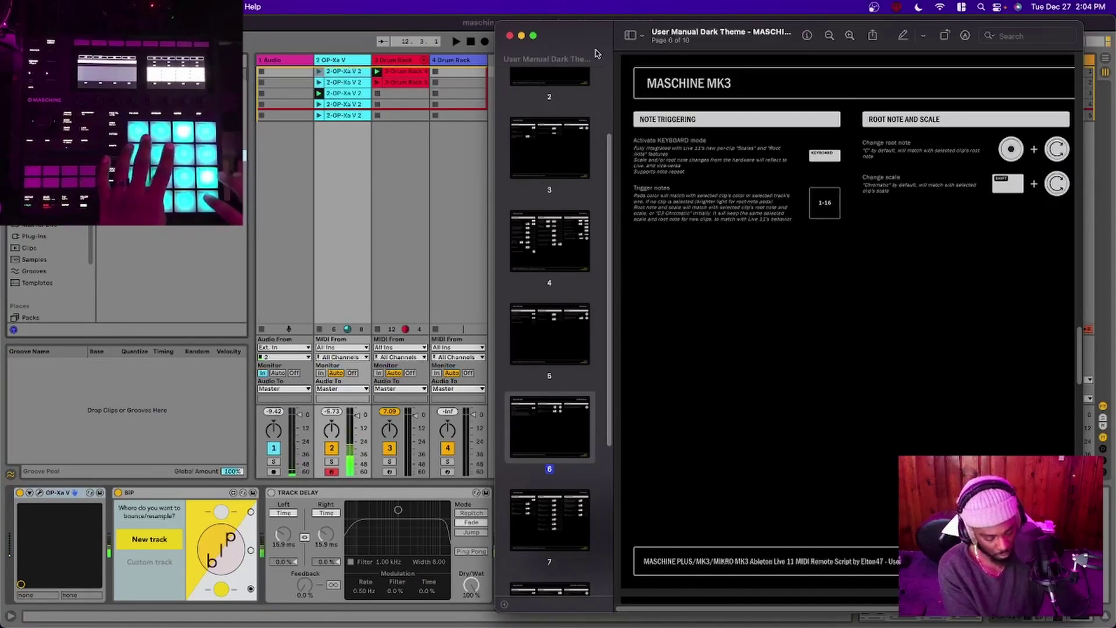
scroll(842, 555, "right", 5)
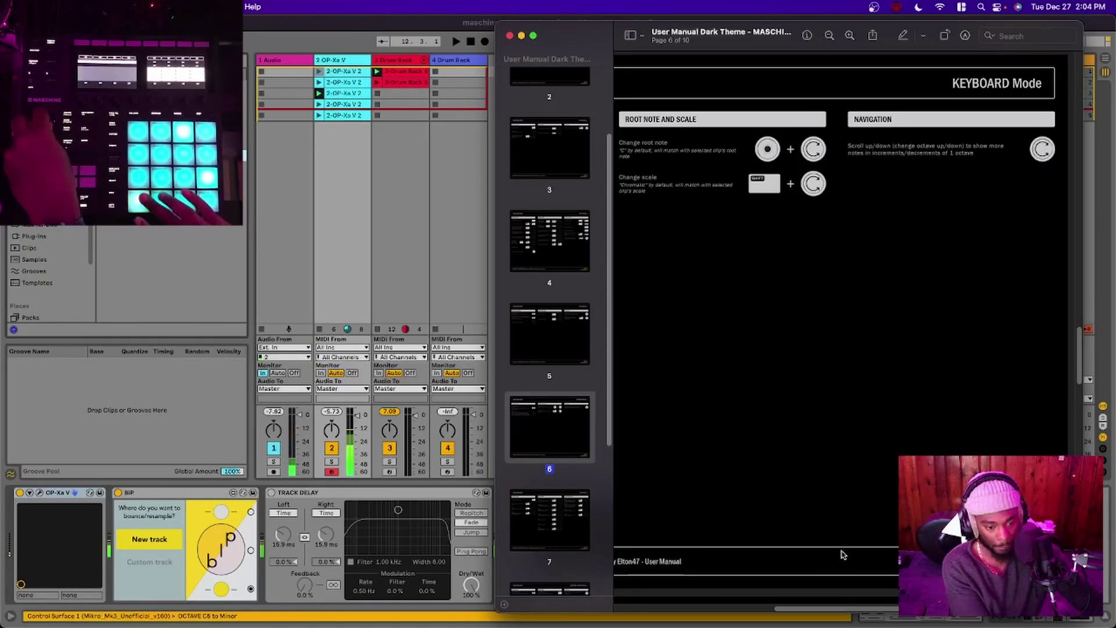
scroll(701, 332, "down", 3)
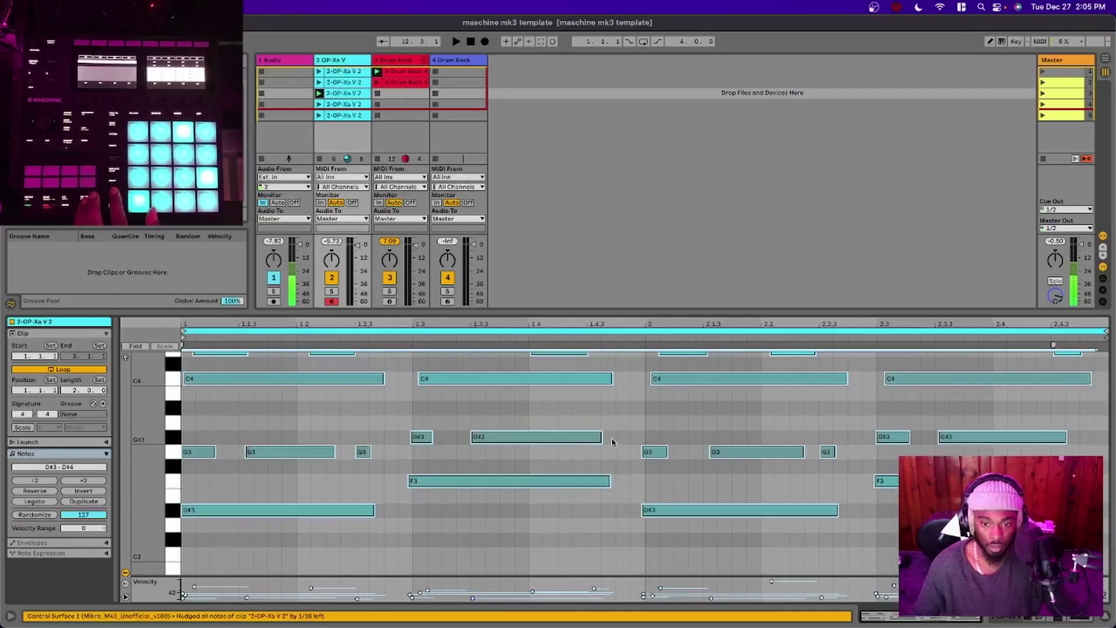
Step: Inspect the notes of the OP-Xa V clip and bring the manual back up at its SHIFT Mode page
scroll(782, 512, "down", 2)
mouse_move(908, 620)
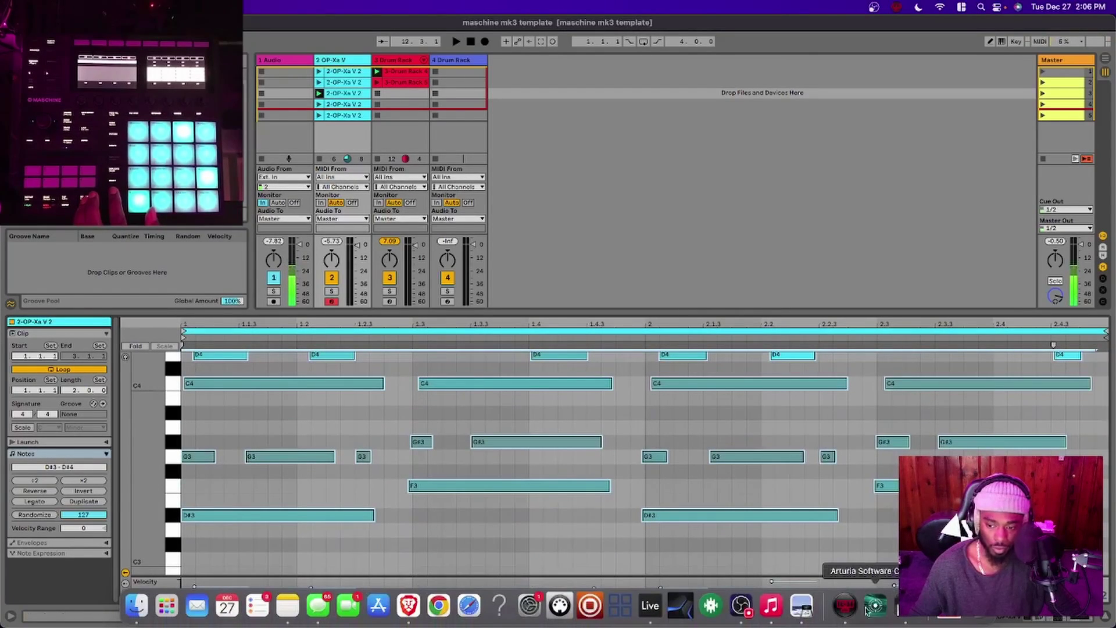
left_click(802, 606)
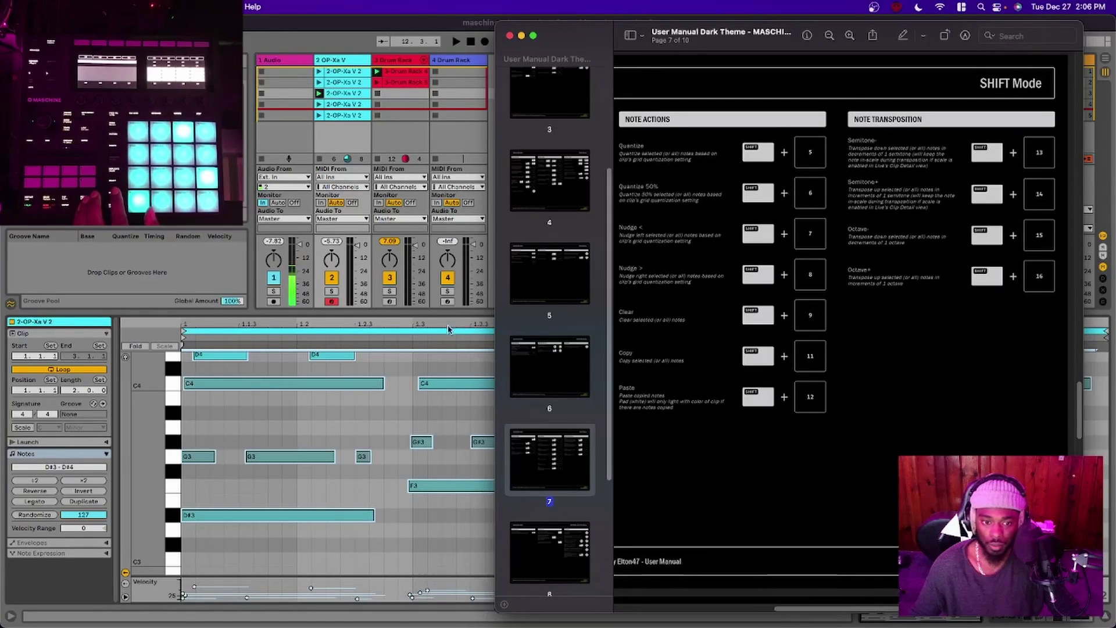
Step: Place the insert marker at bar 3 of the OP-Xa V clip, undo the notes pasted there, and set the loop end to bar 3
left_click(426, 325)
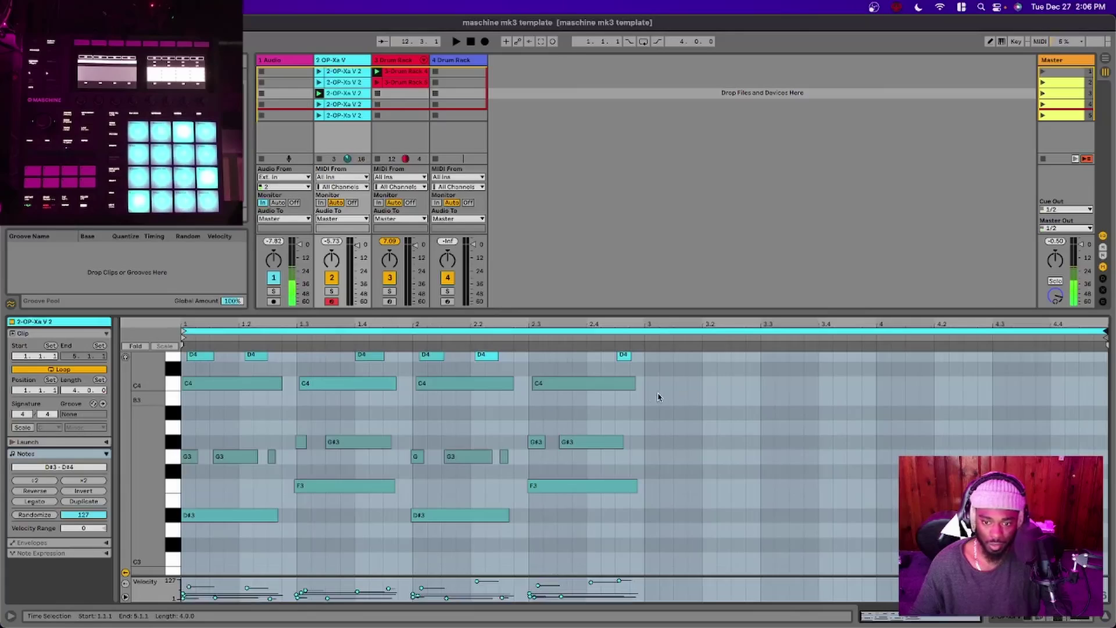
left_click(645, 396)
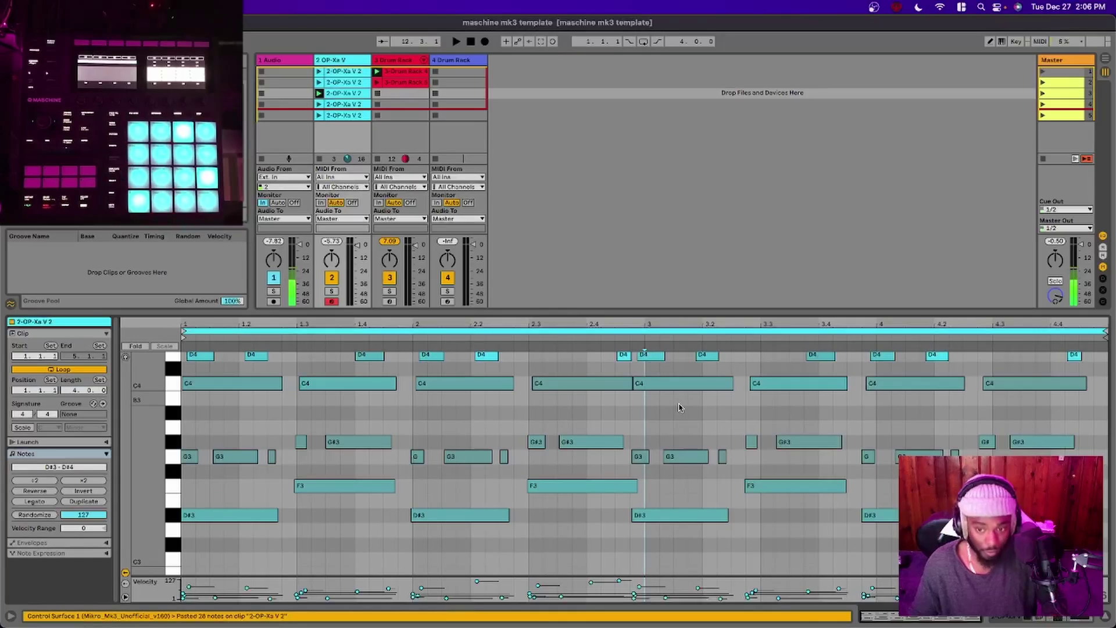
key("super+z")
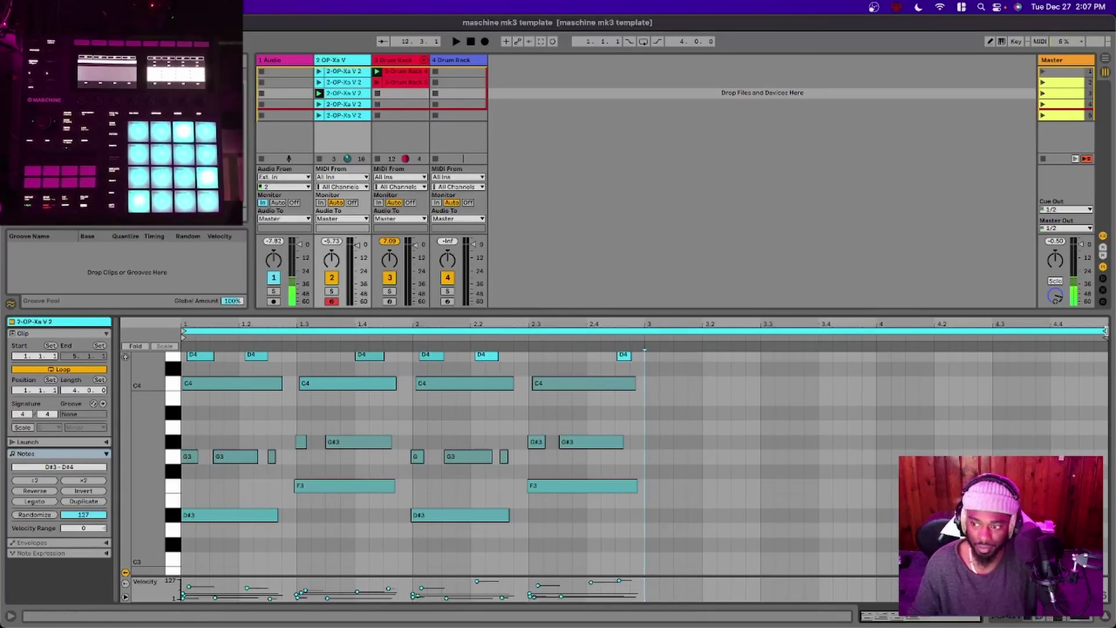
left_click_drag(1108, 332, 645, 332)
Step: Check the manual's METERING MODE section and play the session in Live while moving the selection between the two Drum Rack tracks
key("super+Tab")
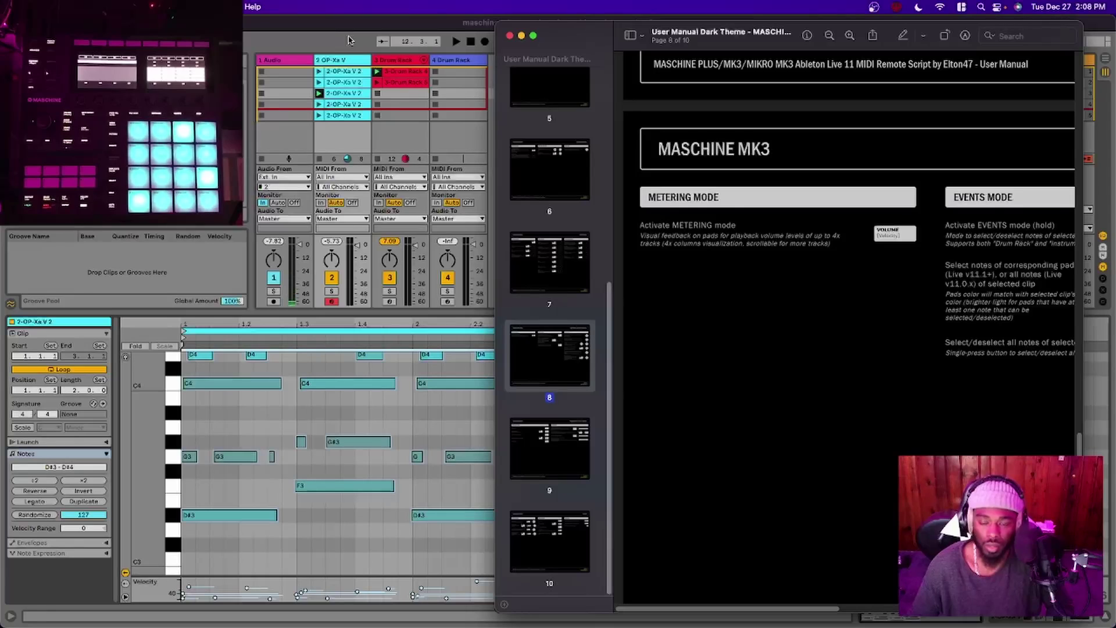
left_click(347, 39)
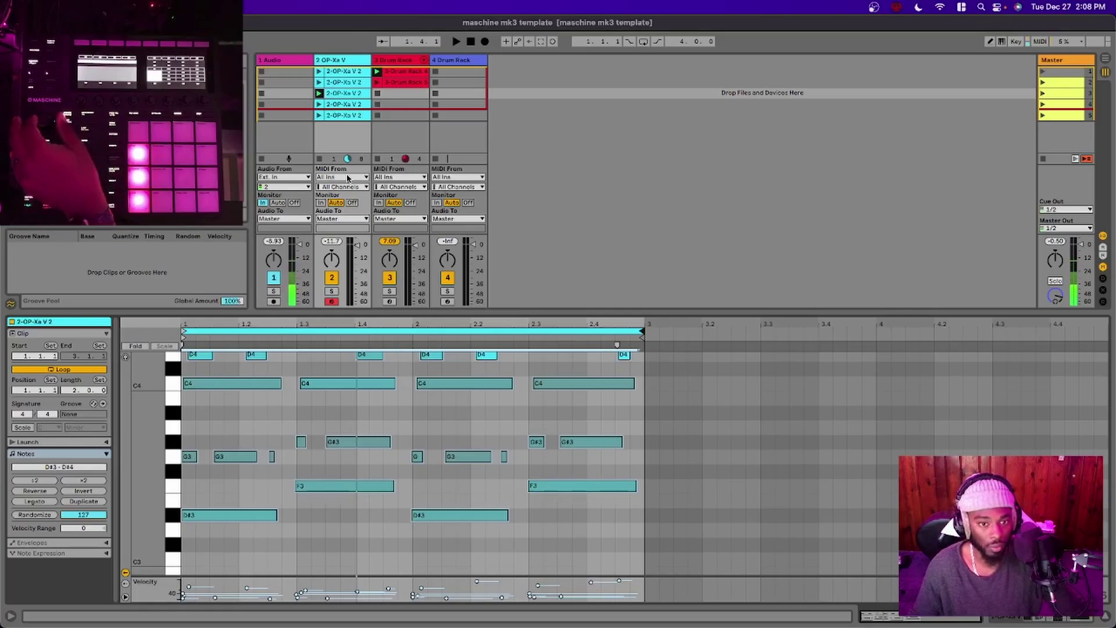
key("Right")
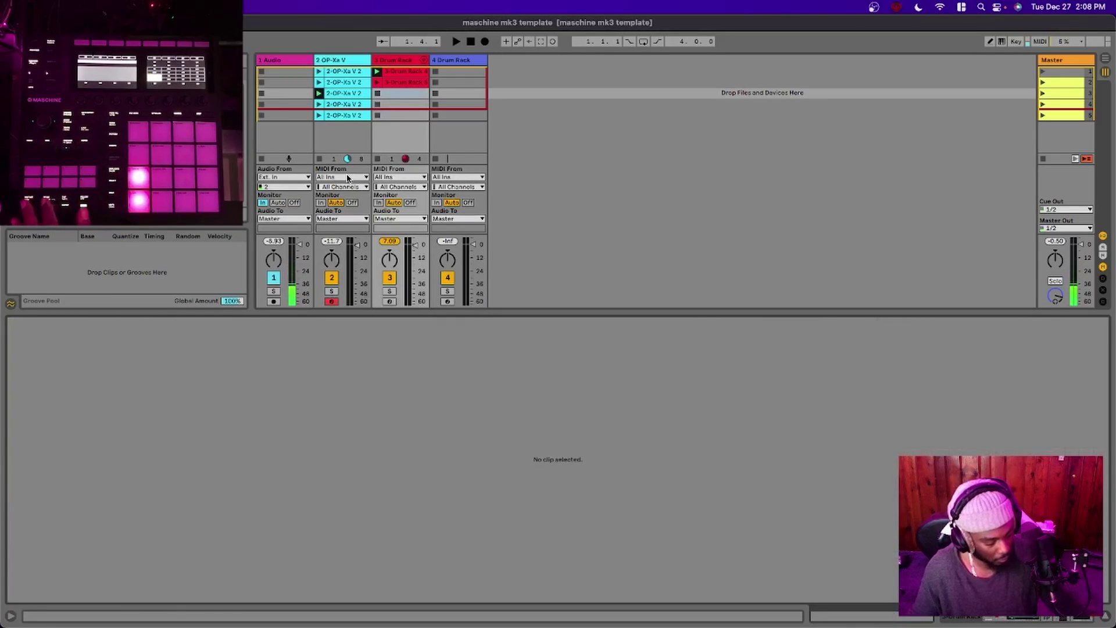
key("space")
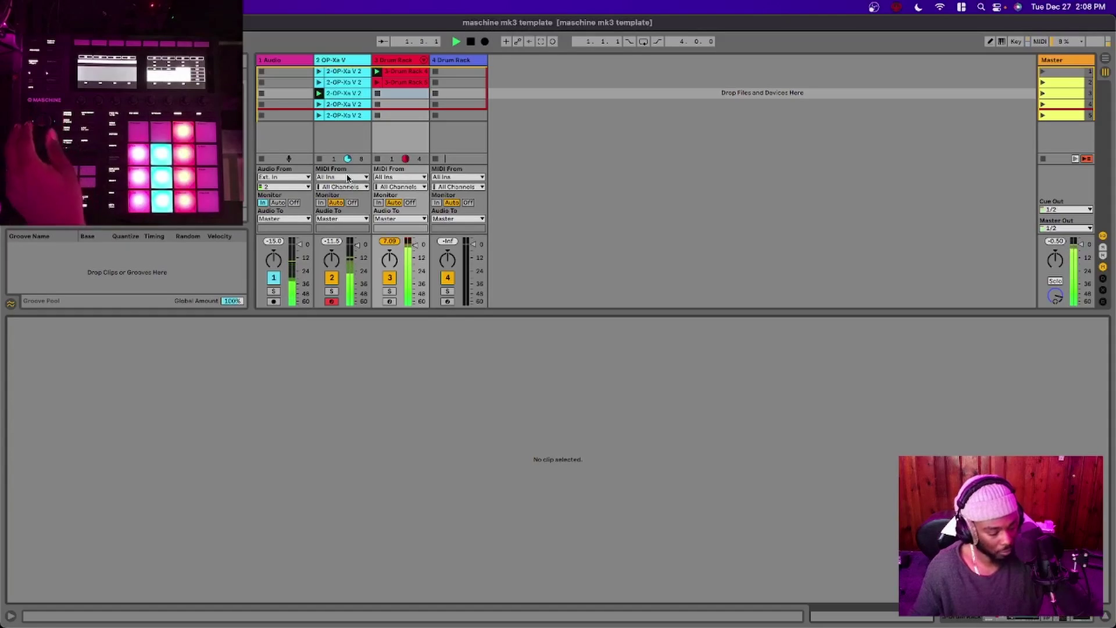
key("Right")
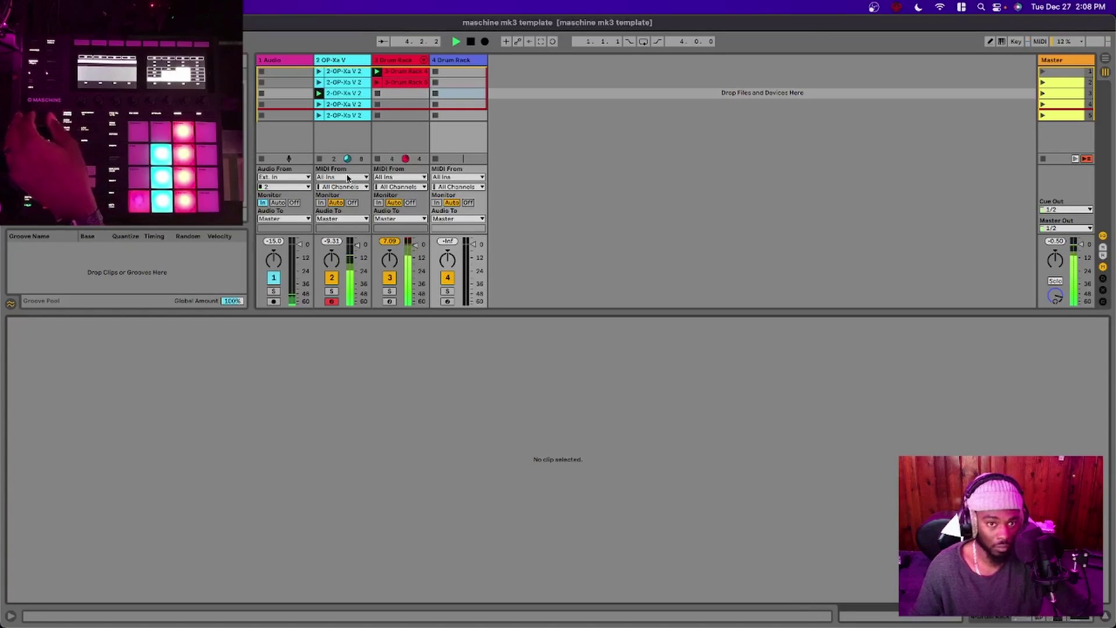
key("Left")
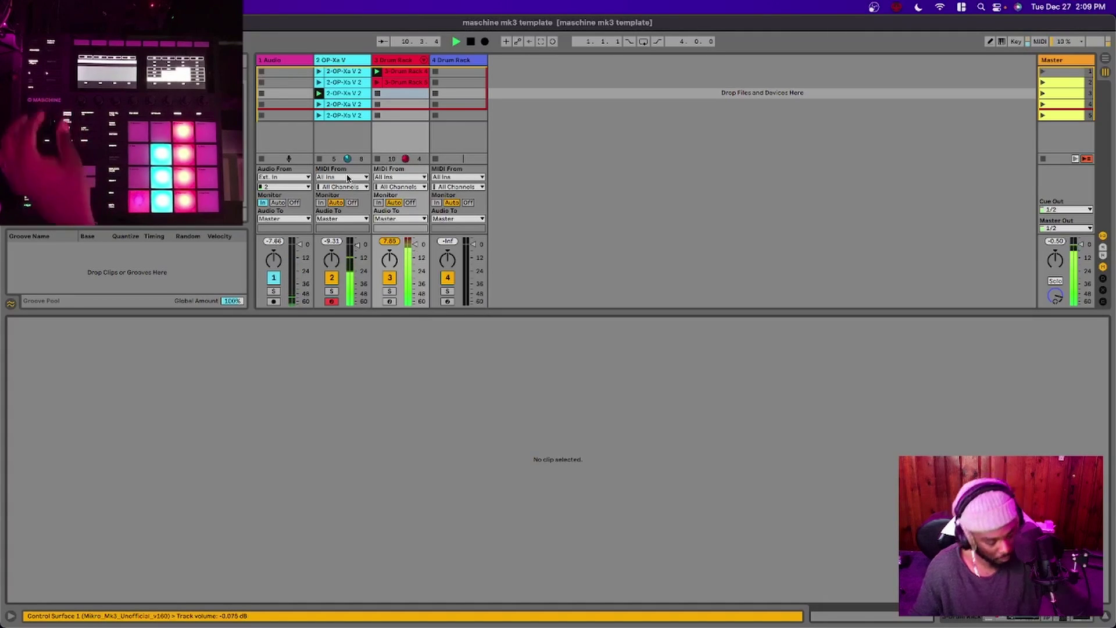
Step: Read the EVENTS MODE and NAVIGATION sections on the manual's METERING & EVENTS page, checking the drum clip's notes in Live in between
key("super+Tab")
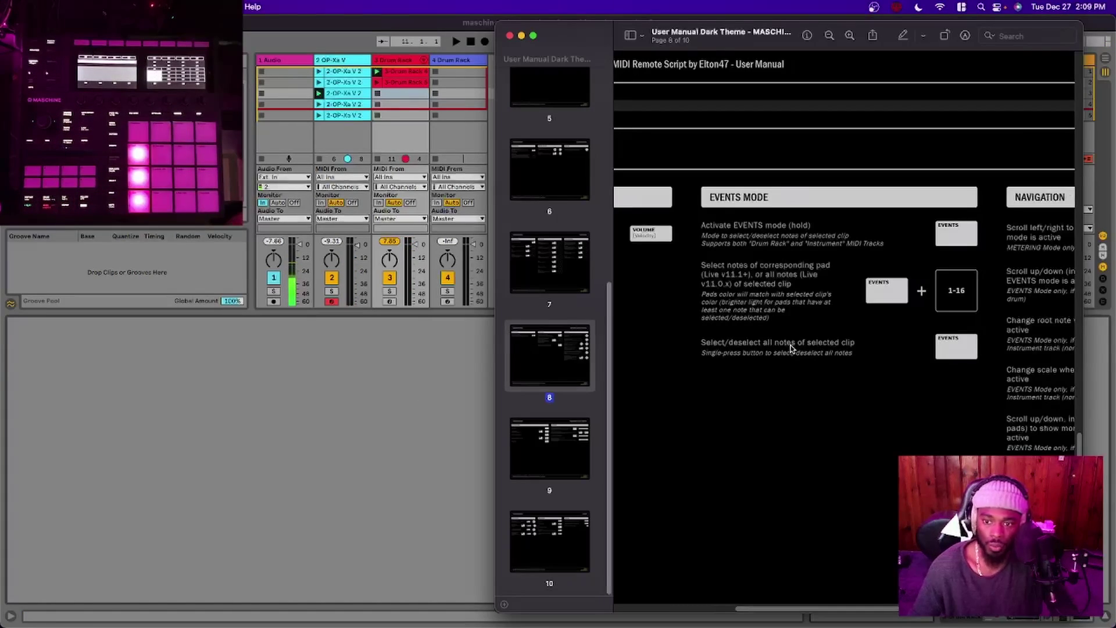
key("super+Tab")
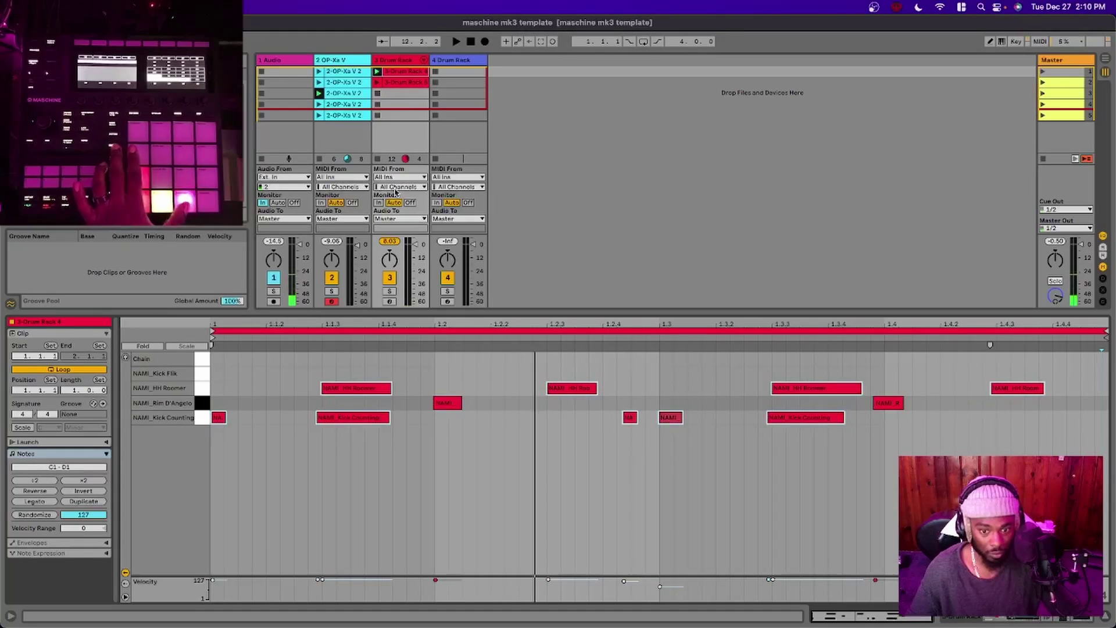
key("super+Tab")
scroll(804, 525, "left", 3)
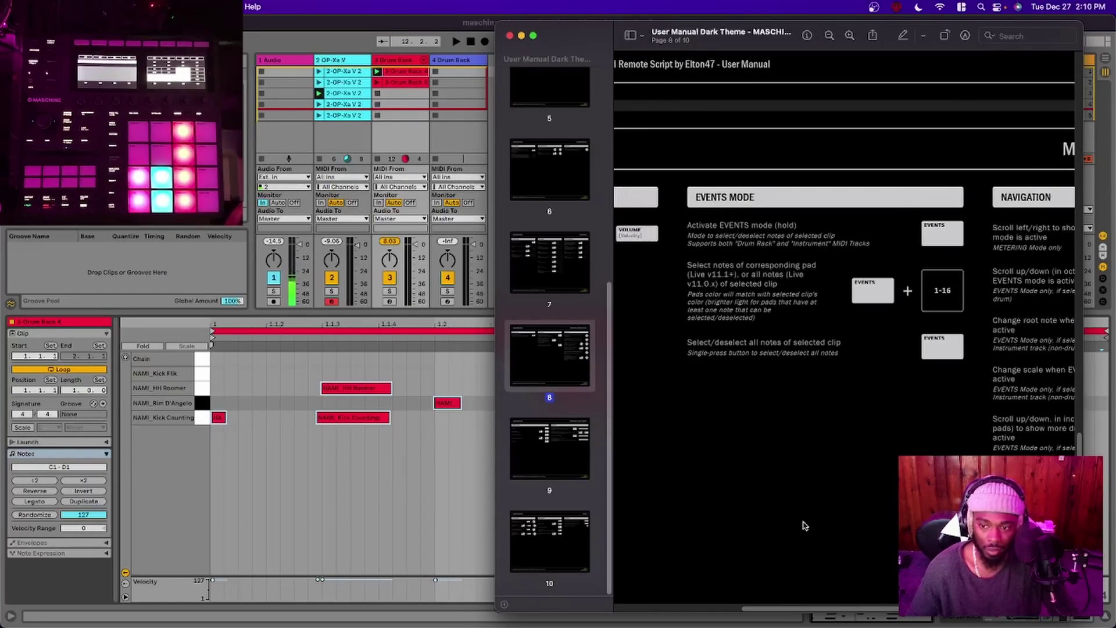
scroll(804, 526, "right", 5)
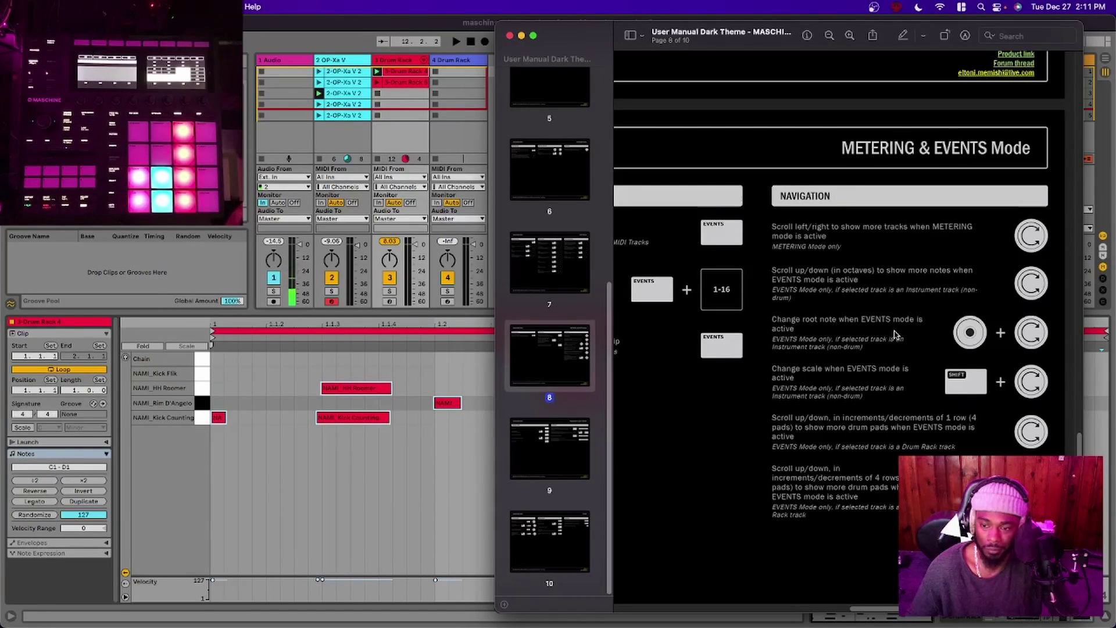
scroll(893, 334, "down", 5)
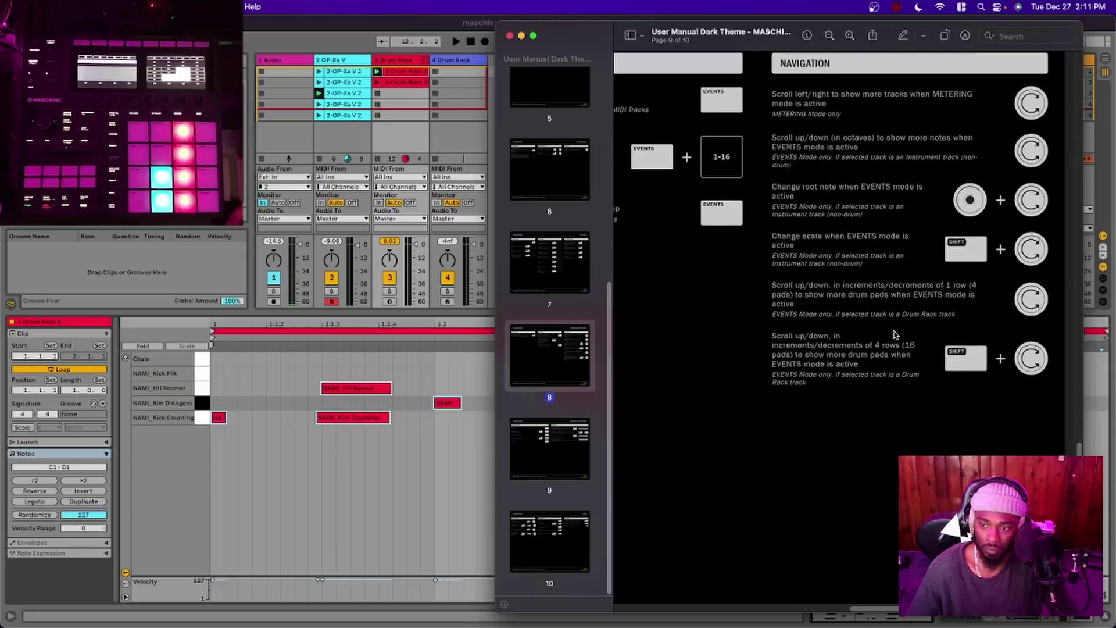
scroll(894, 334, "up", 2)
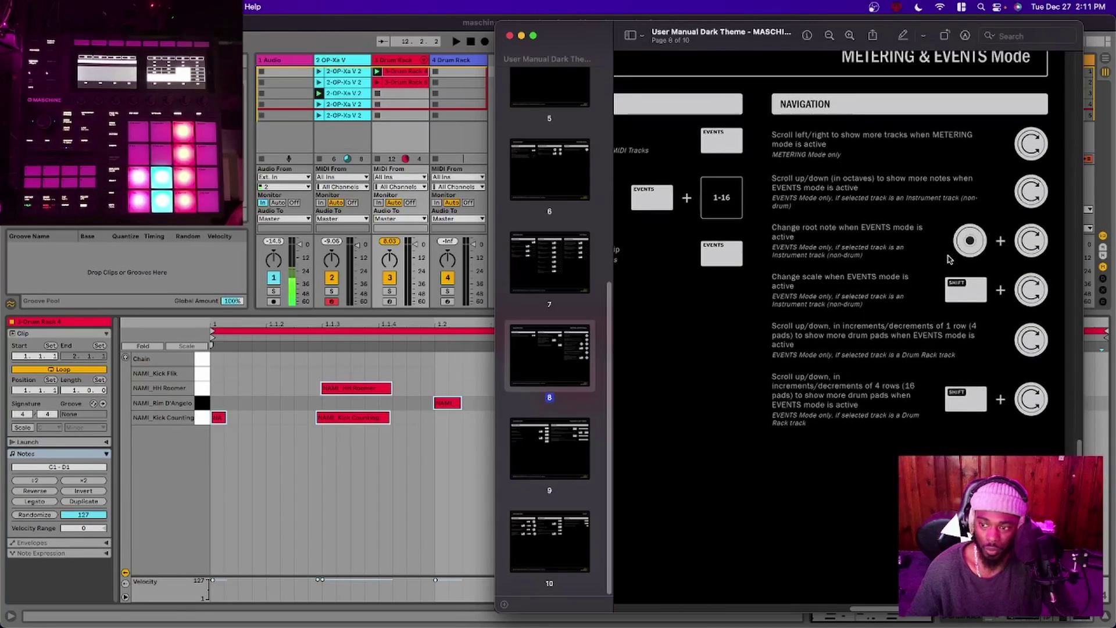
scroll(945, 244, "down", 4)
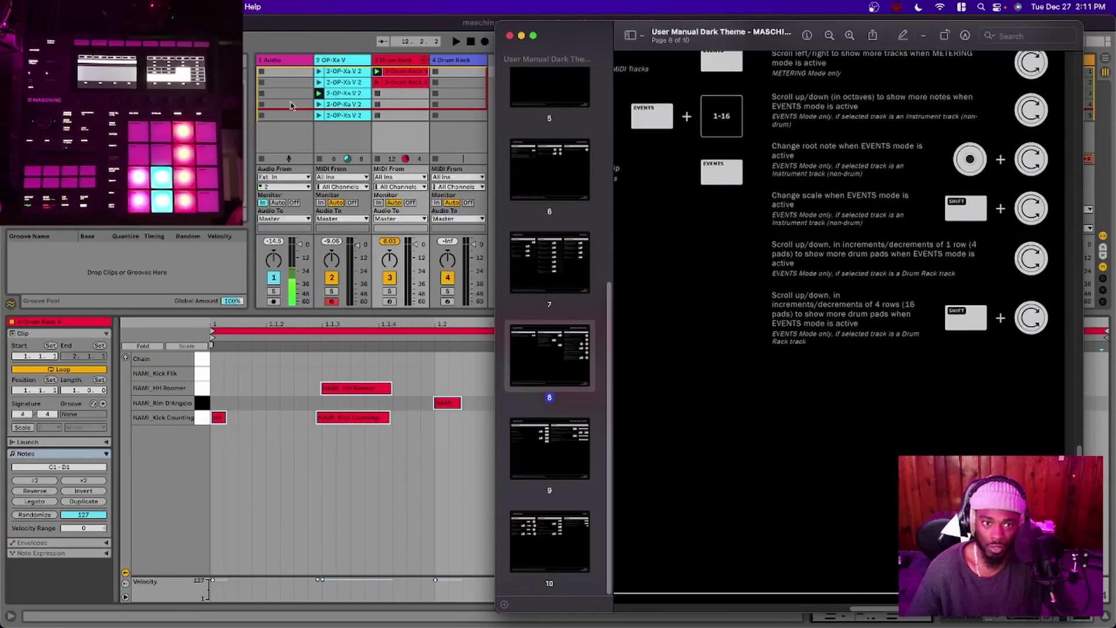
Step: Select the playing clip on the OP-Xa V track in Live and open page 10 of the manual
left_click(356, 61)
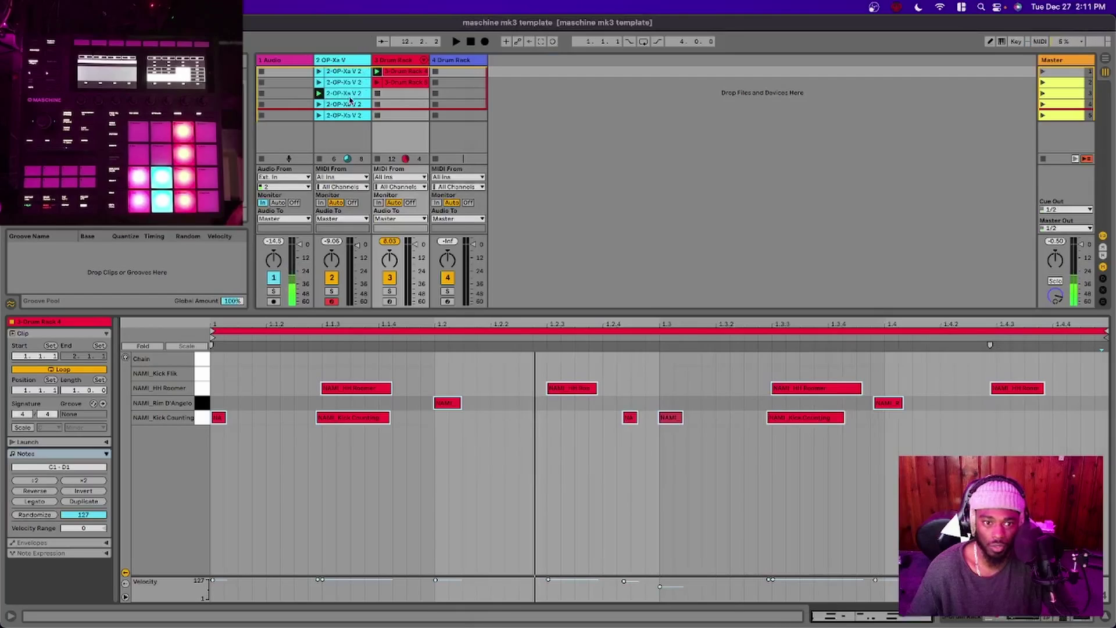
left_click(349, 101)
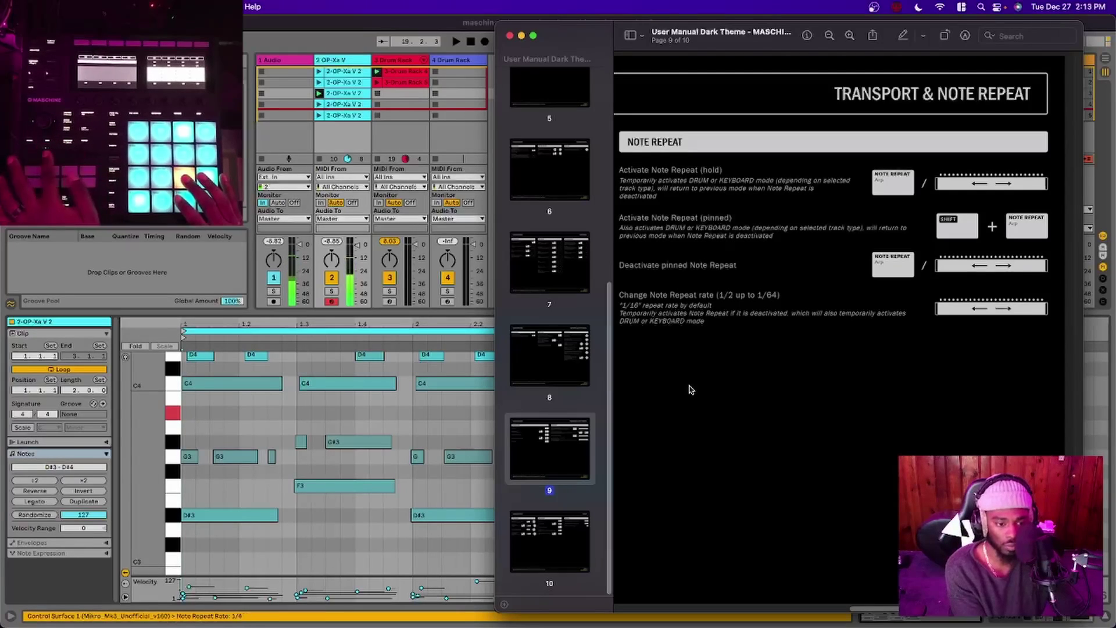
left_click(577, 573)
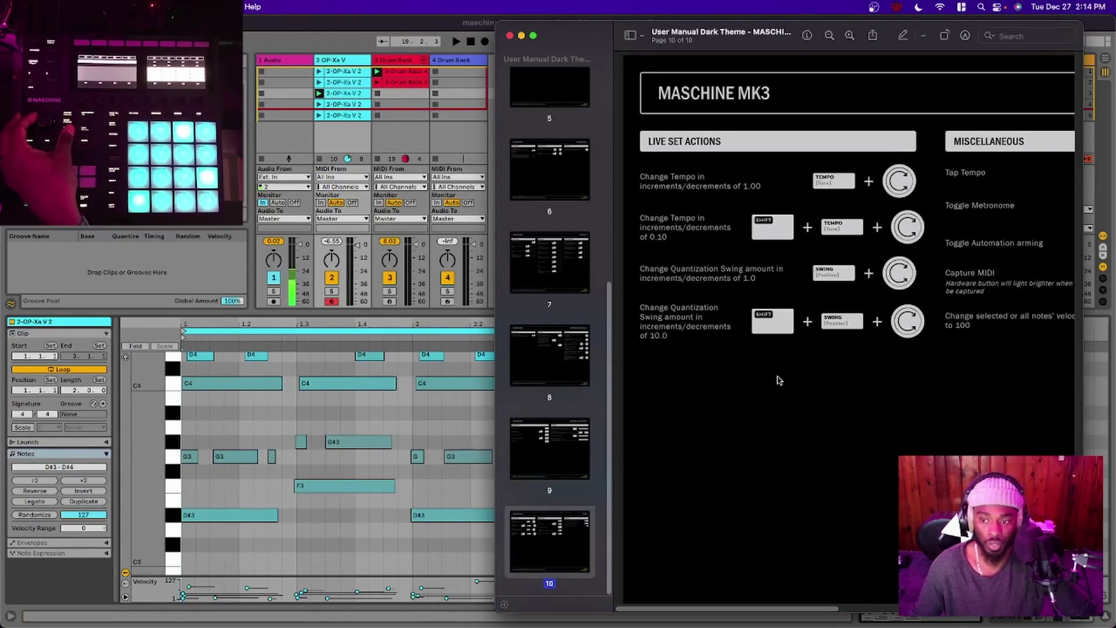
Step: Play the session with the OP-Xa V clip's whole loop range selected, and open the first clip of the 3 Drum Rack track
left_click(339, 329)
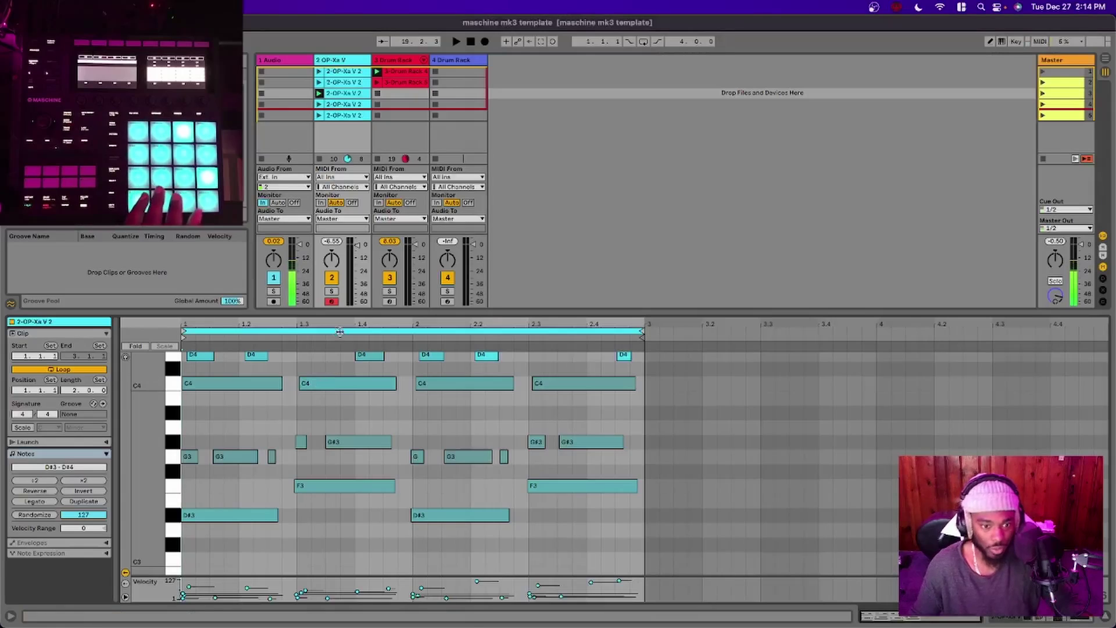
left_click(340, 329)
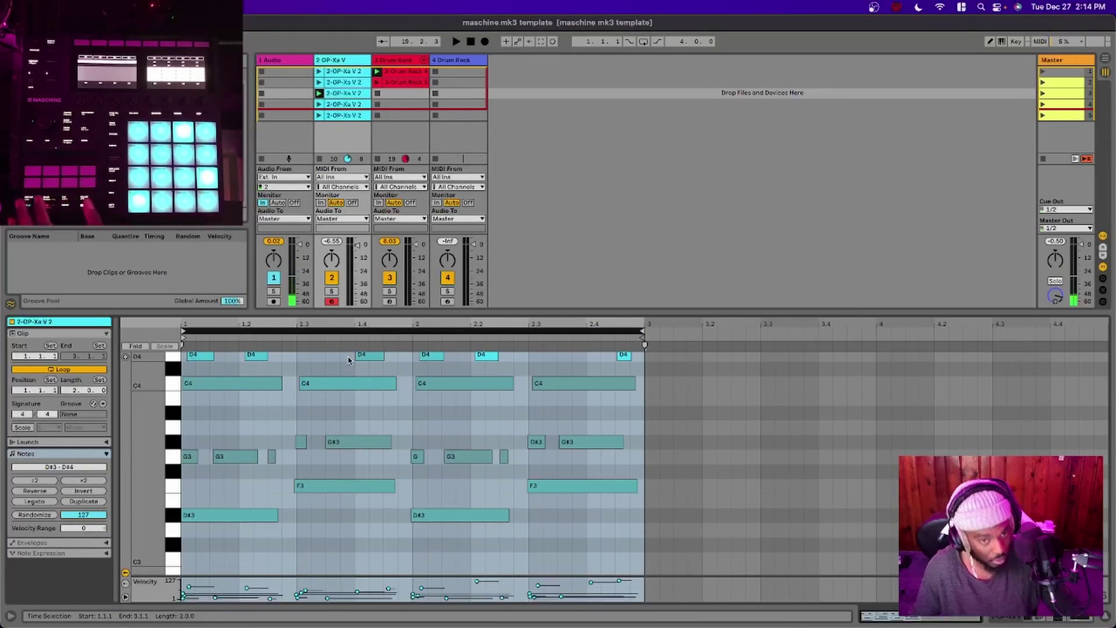
key("space")
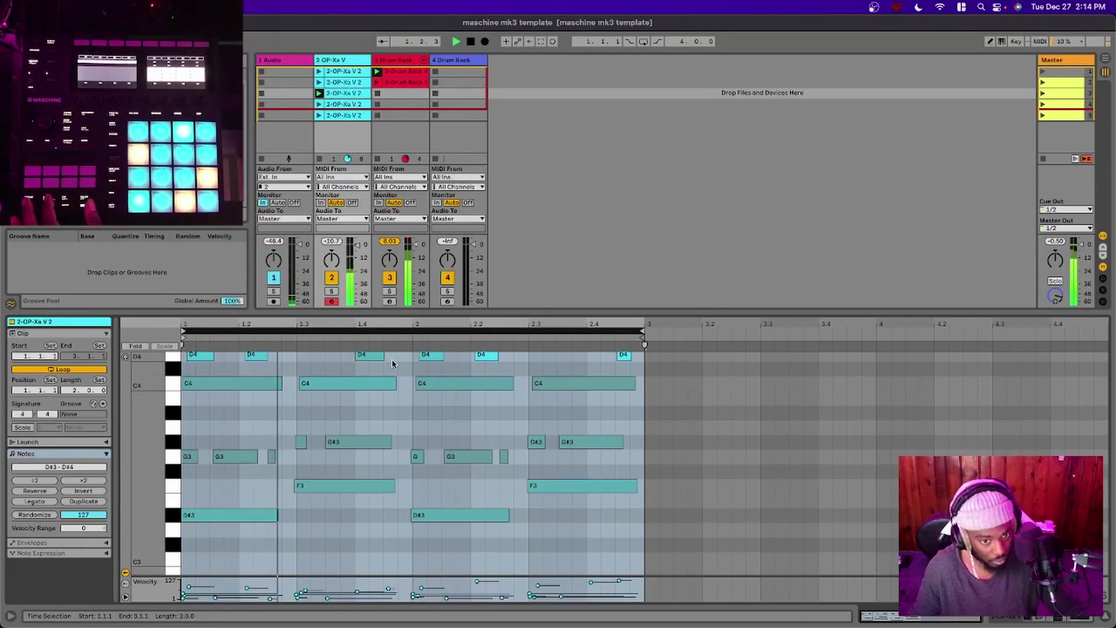
left_click(414, 71)
left_click(441, 444)
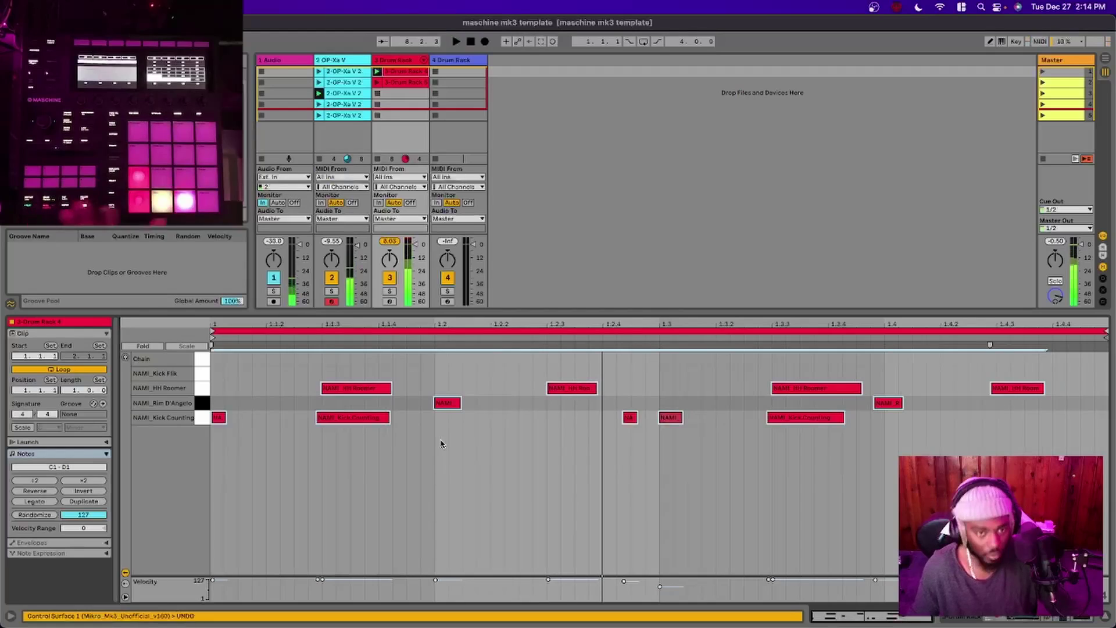
Step: Bring the manual back up and read page 10's LIVE SET ACTIONS, MISCELLANEOUS and NAVIGATION sections
mouse_move(846, 623)
left_click(801, 606)
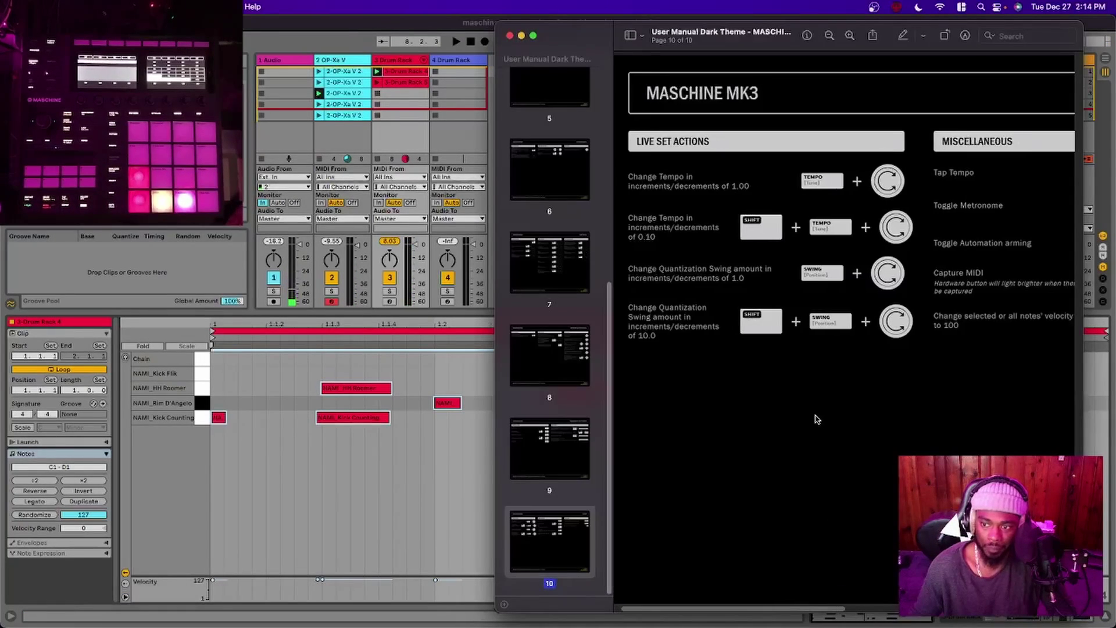
scroll(817, 418, "right", 5)
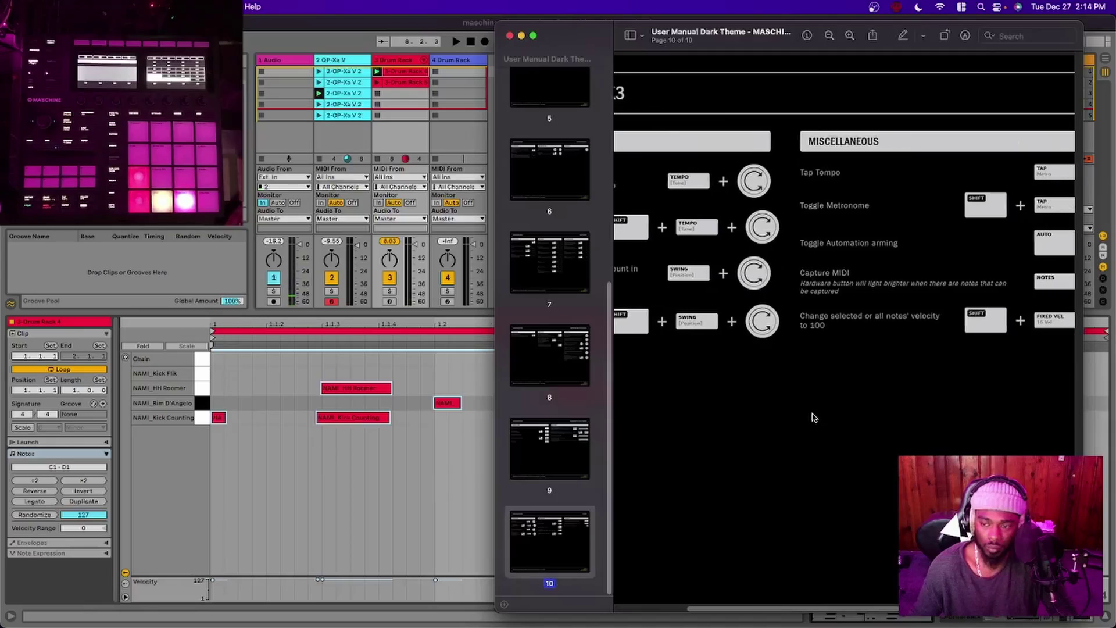
scroll(814, 417, "right", 3)
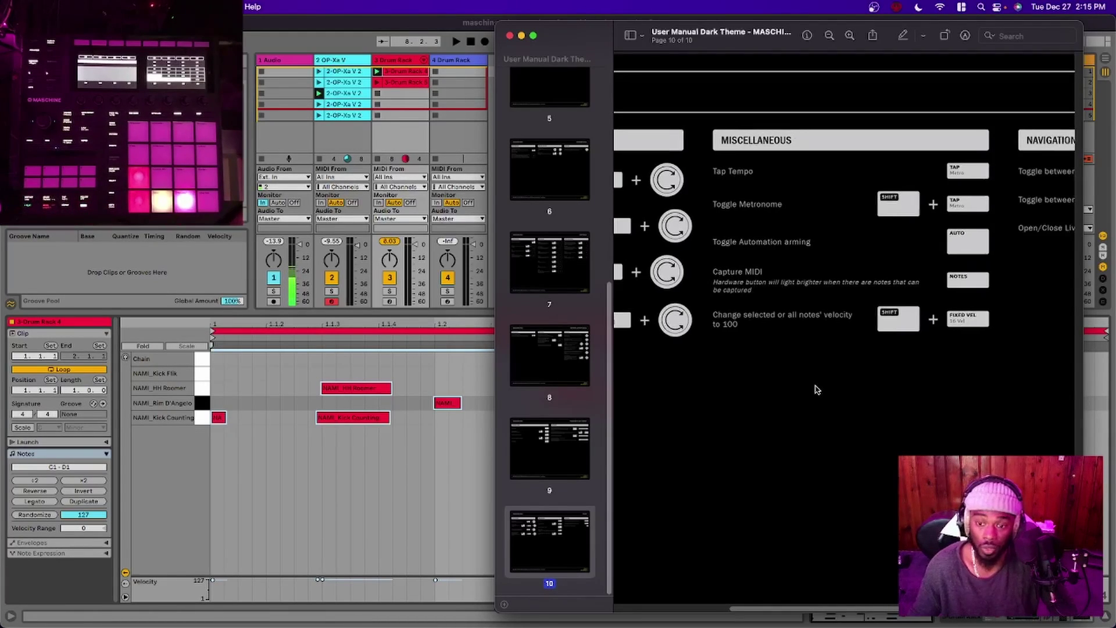
scroll(817, 390, "right", 5)
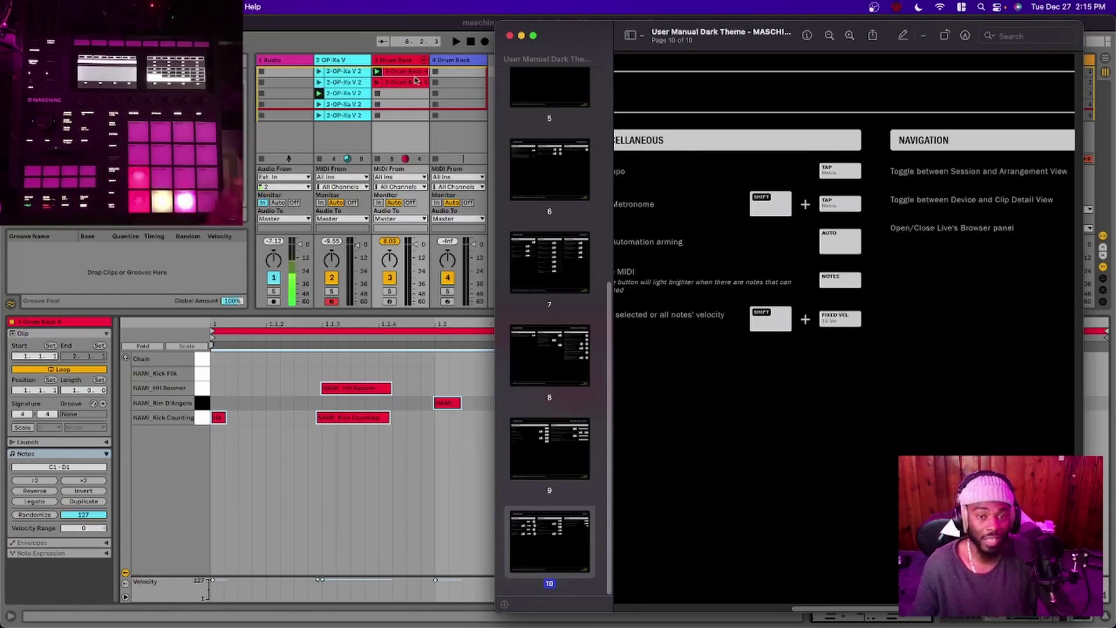
Step: Delete both clips on the 3 Drum Rack track and arm that track for recording
left_click(395, 76)
left_click(398, 82, "shift")
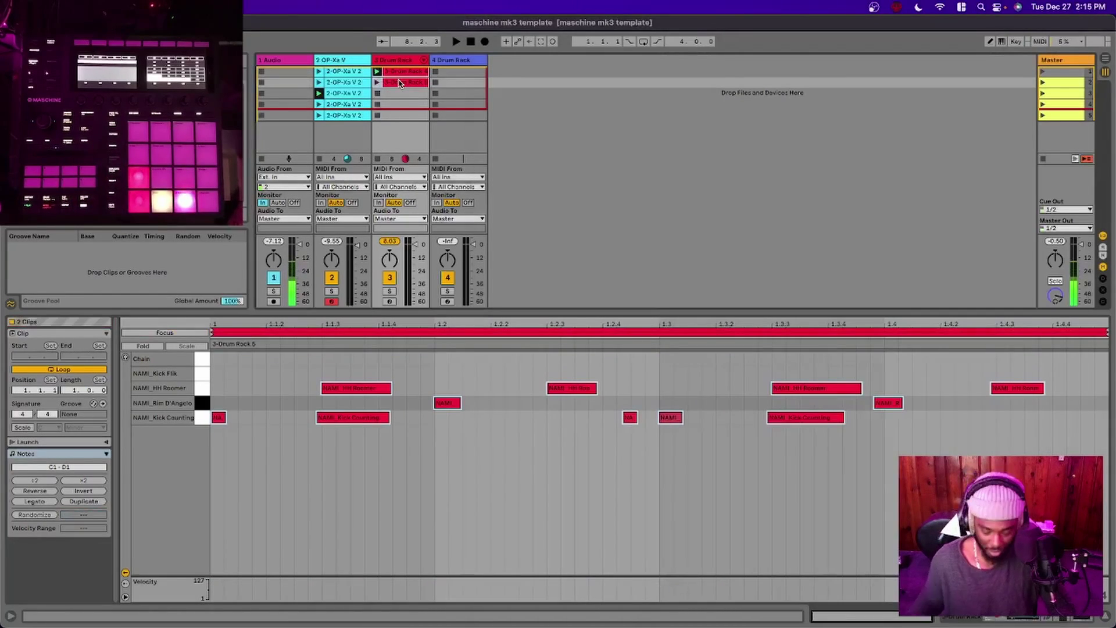
key("Delete")
left_click(390, 302)
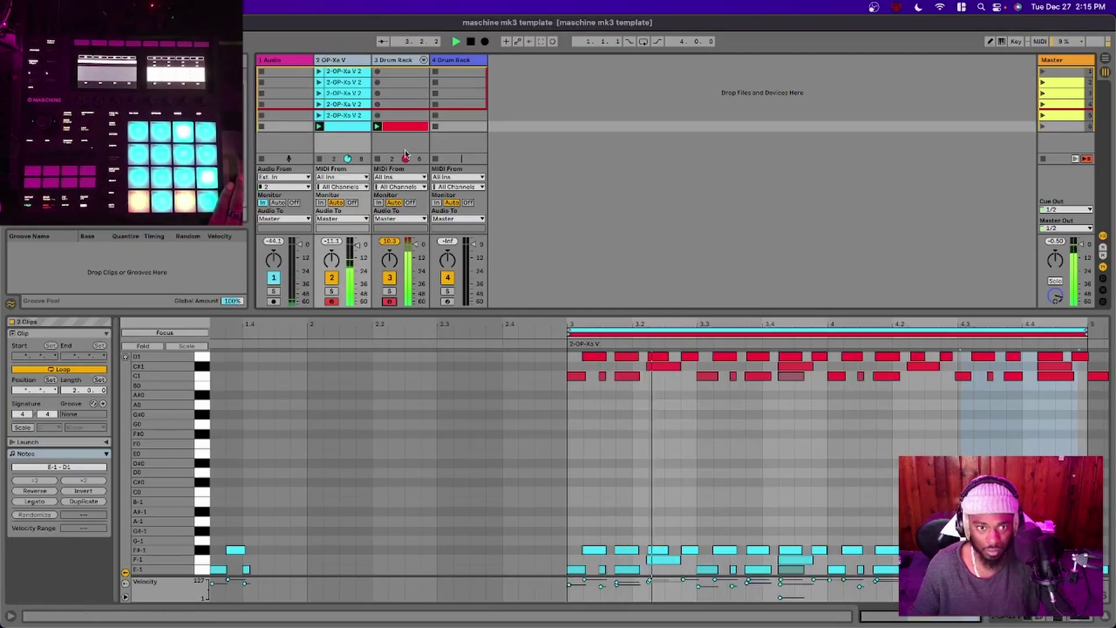
Step: Open the playing clip on the 3 Drum Rack track and recheck the manual's page 10 shortcuts, from LIVE SET ACTIONS to NAVIGATION, before hiding the manual
left_click(399, 117)
key("super+Tab")
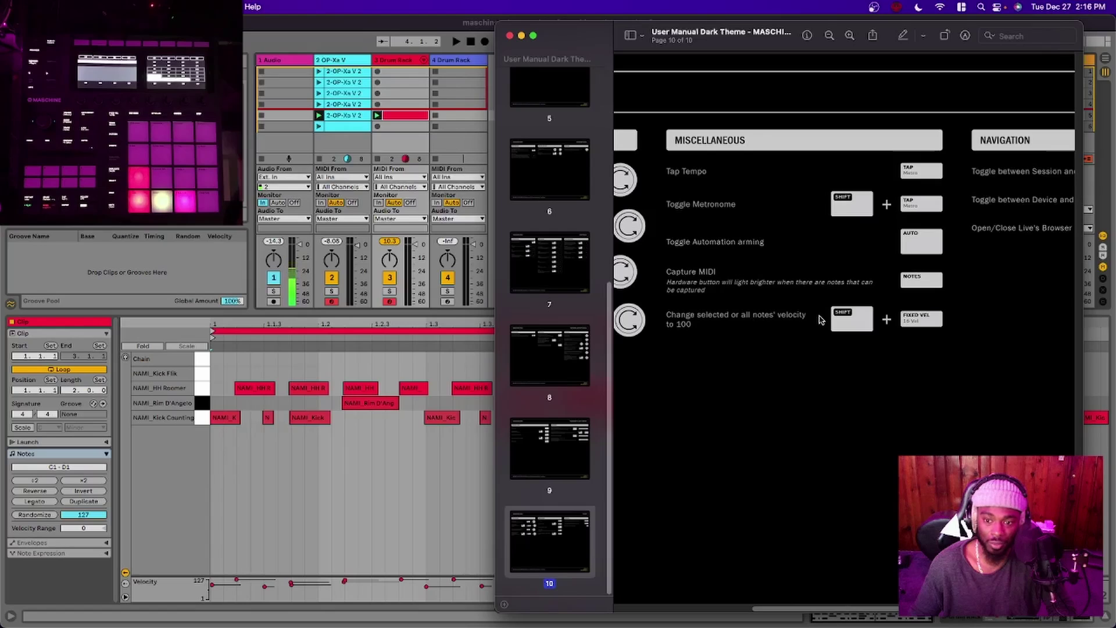
scroll(819, 319, "right", 5)
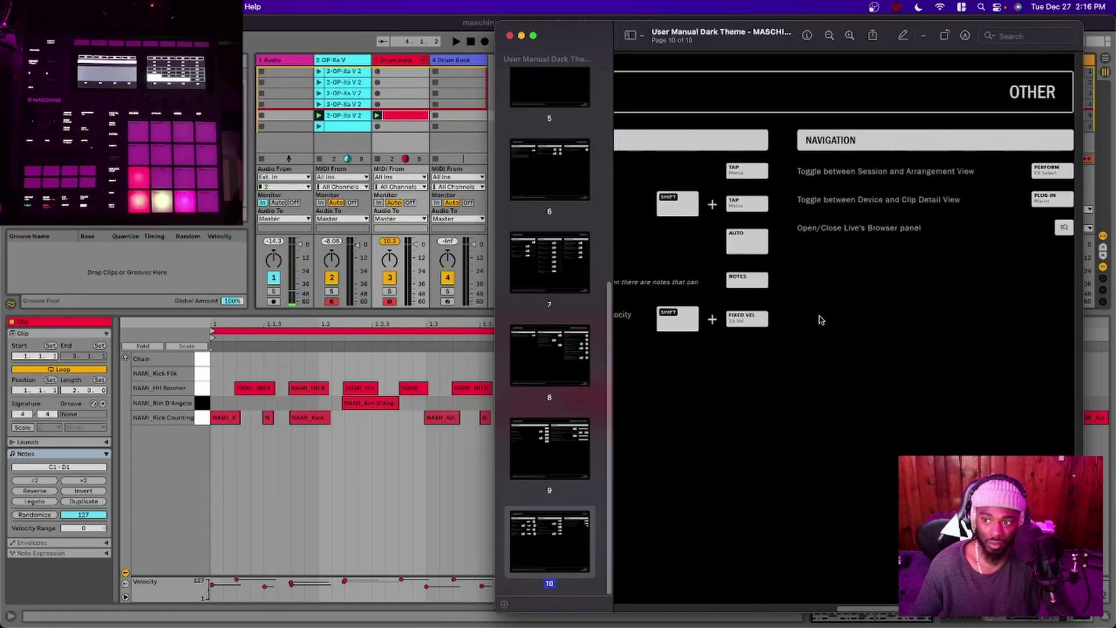
scroll(819, 319, "left", 6)
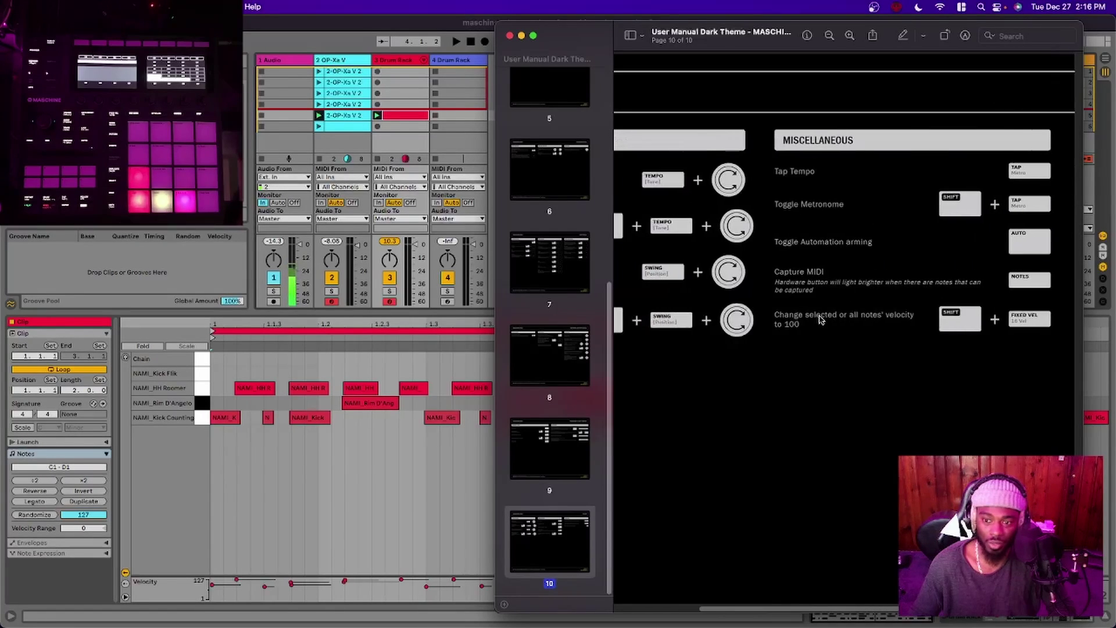
scroll(819, 319, "left", 3)
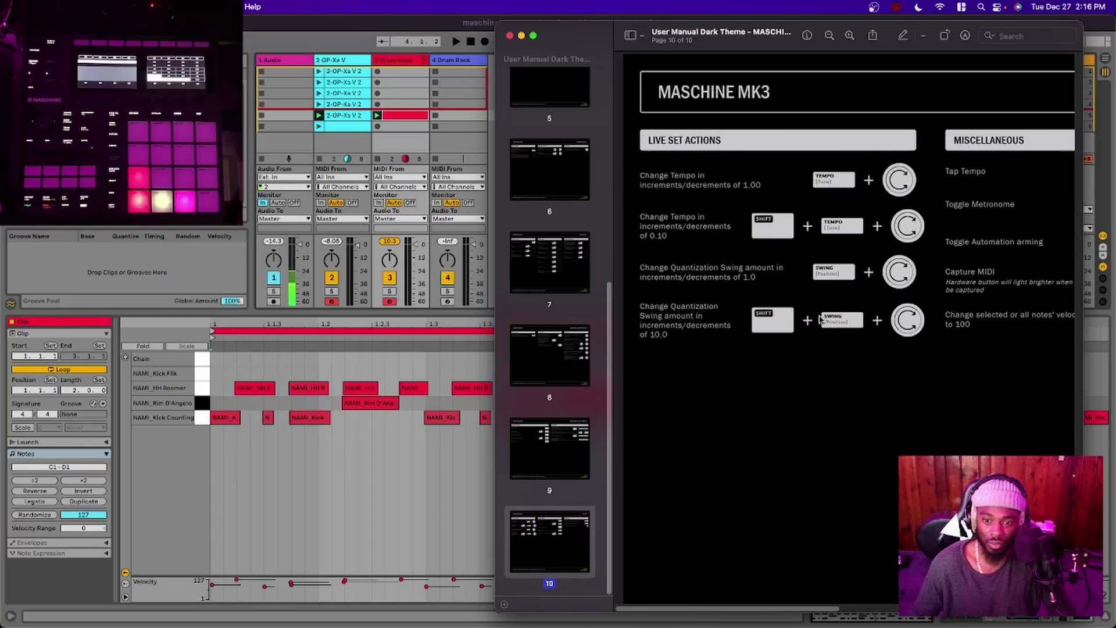
scroll(820, 319, "right", 5)
scroll(820, 319, "left", 3)
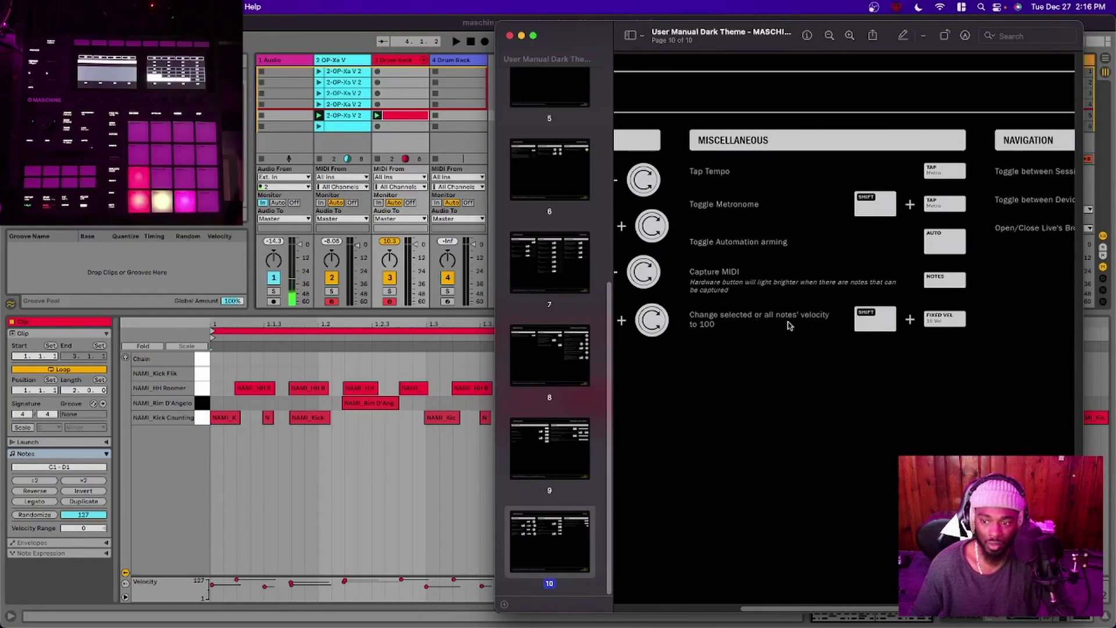
scroll(900, 322, "right", 4)
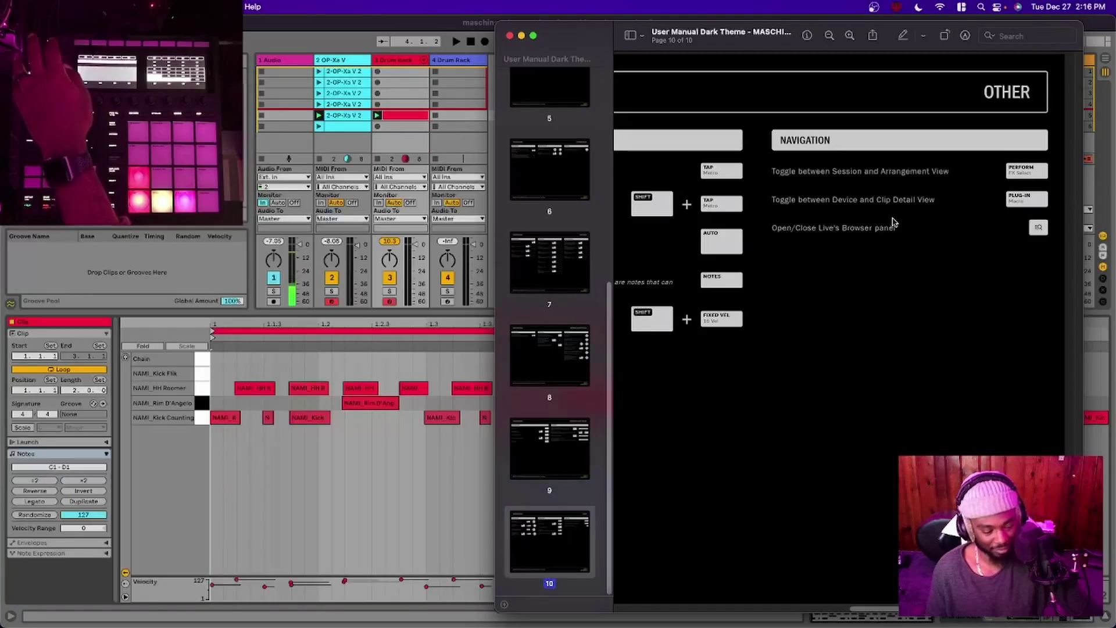
key("super+h")
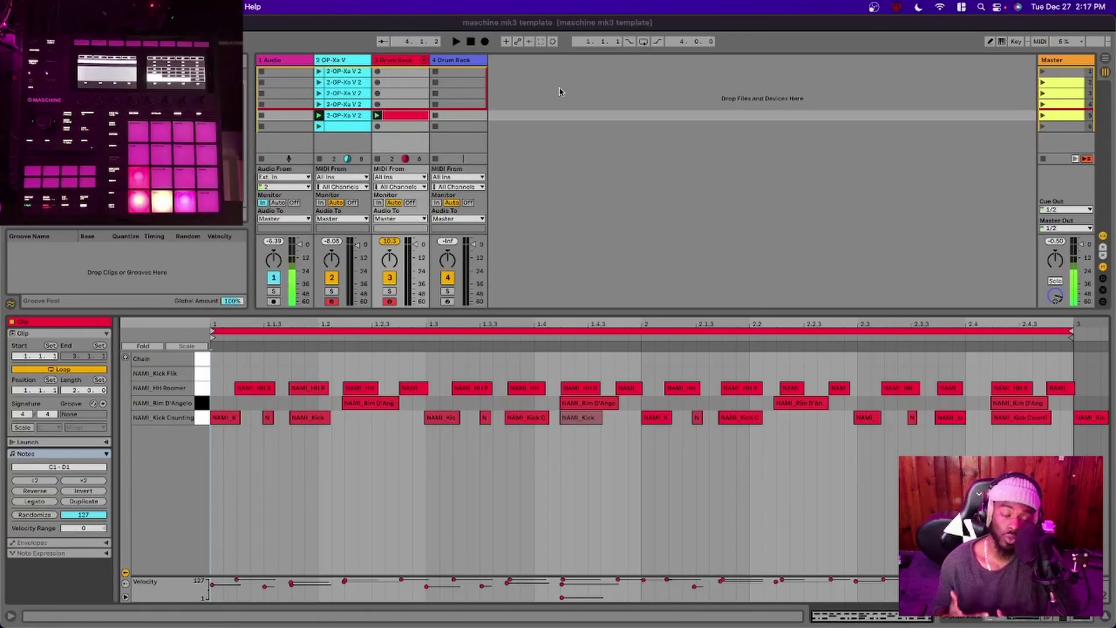